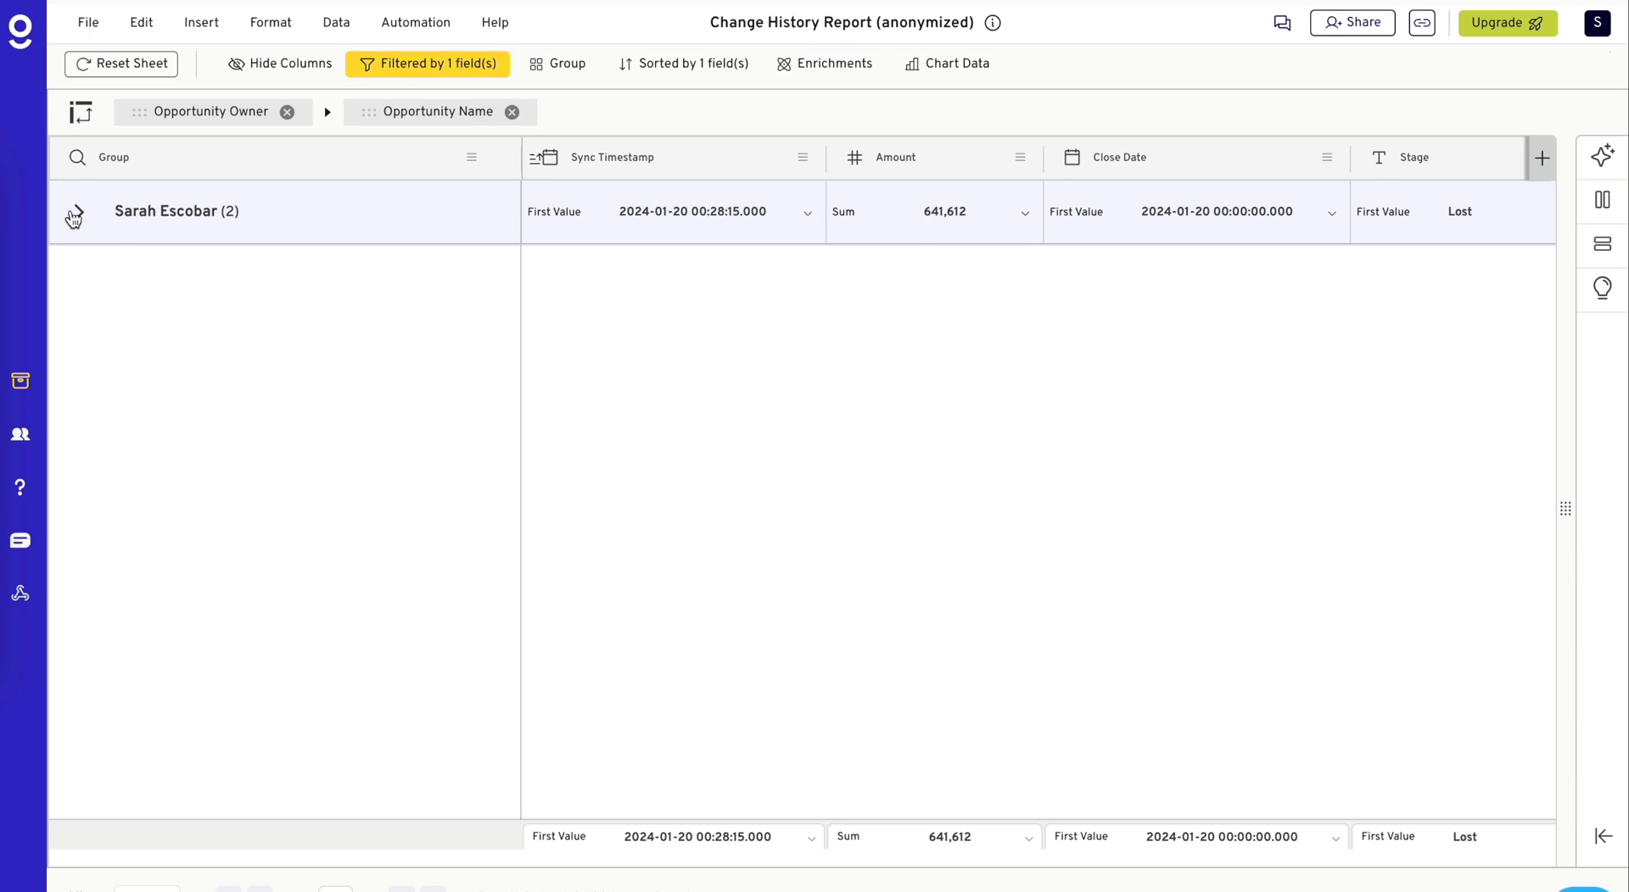
- Expand the opportunity owner's group and its ABM Industries - New Opportunity subgroup to view the individual change records
click(79, 211)
click(111, 276)
click(473, 366)
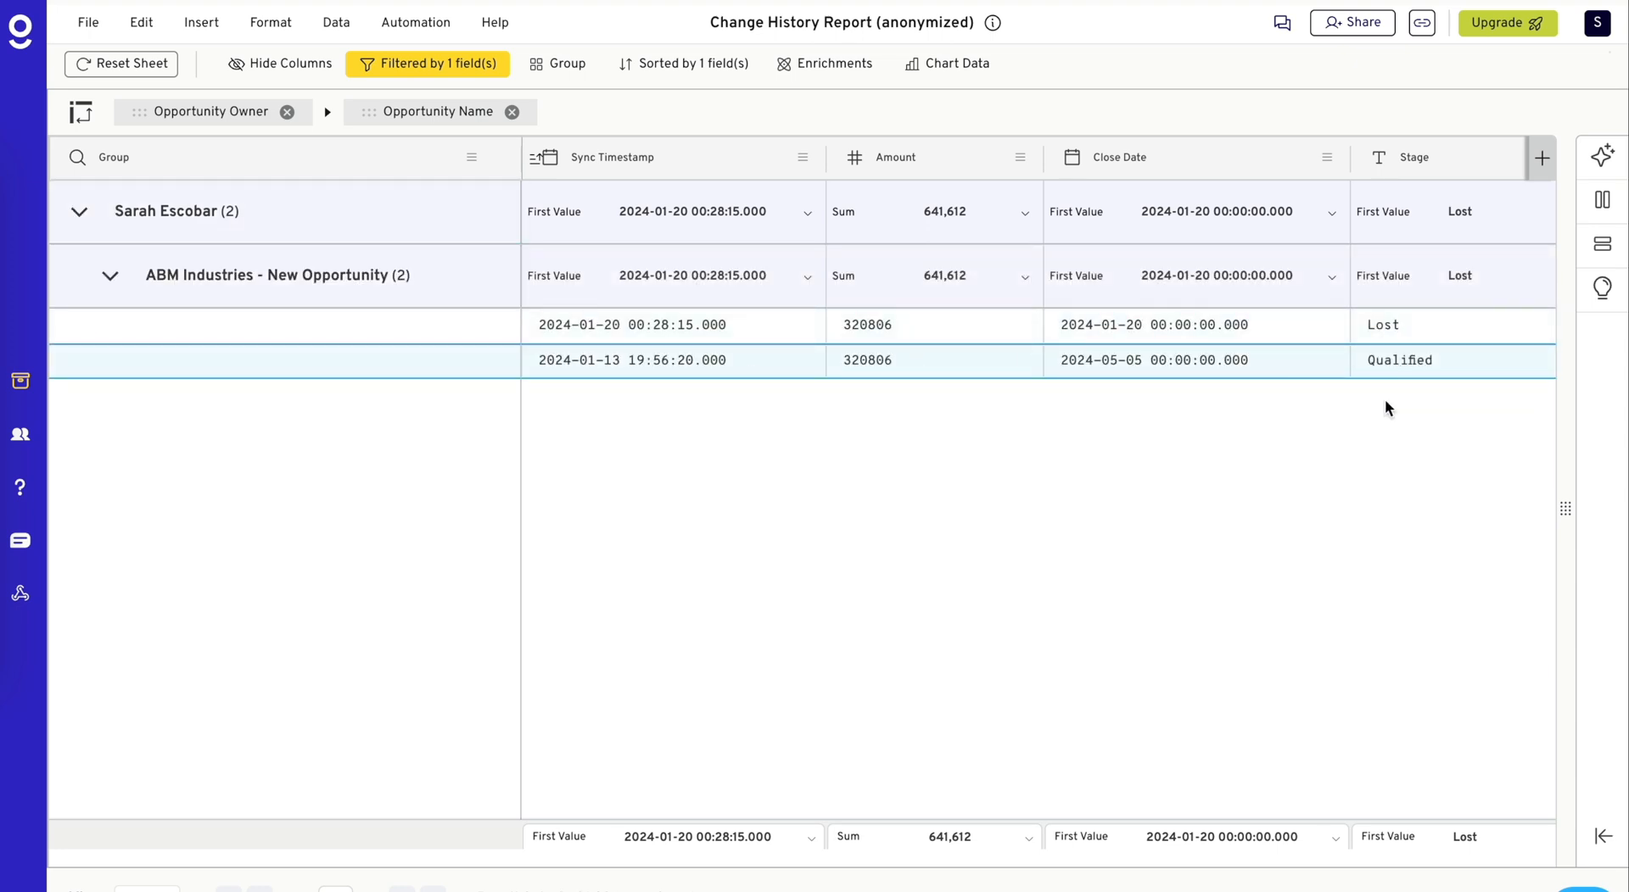
- Add Ebay alongside ABM Industries in the Account Name equals filter and apply it
click(450, 63)
click(1136, 457)
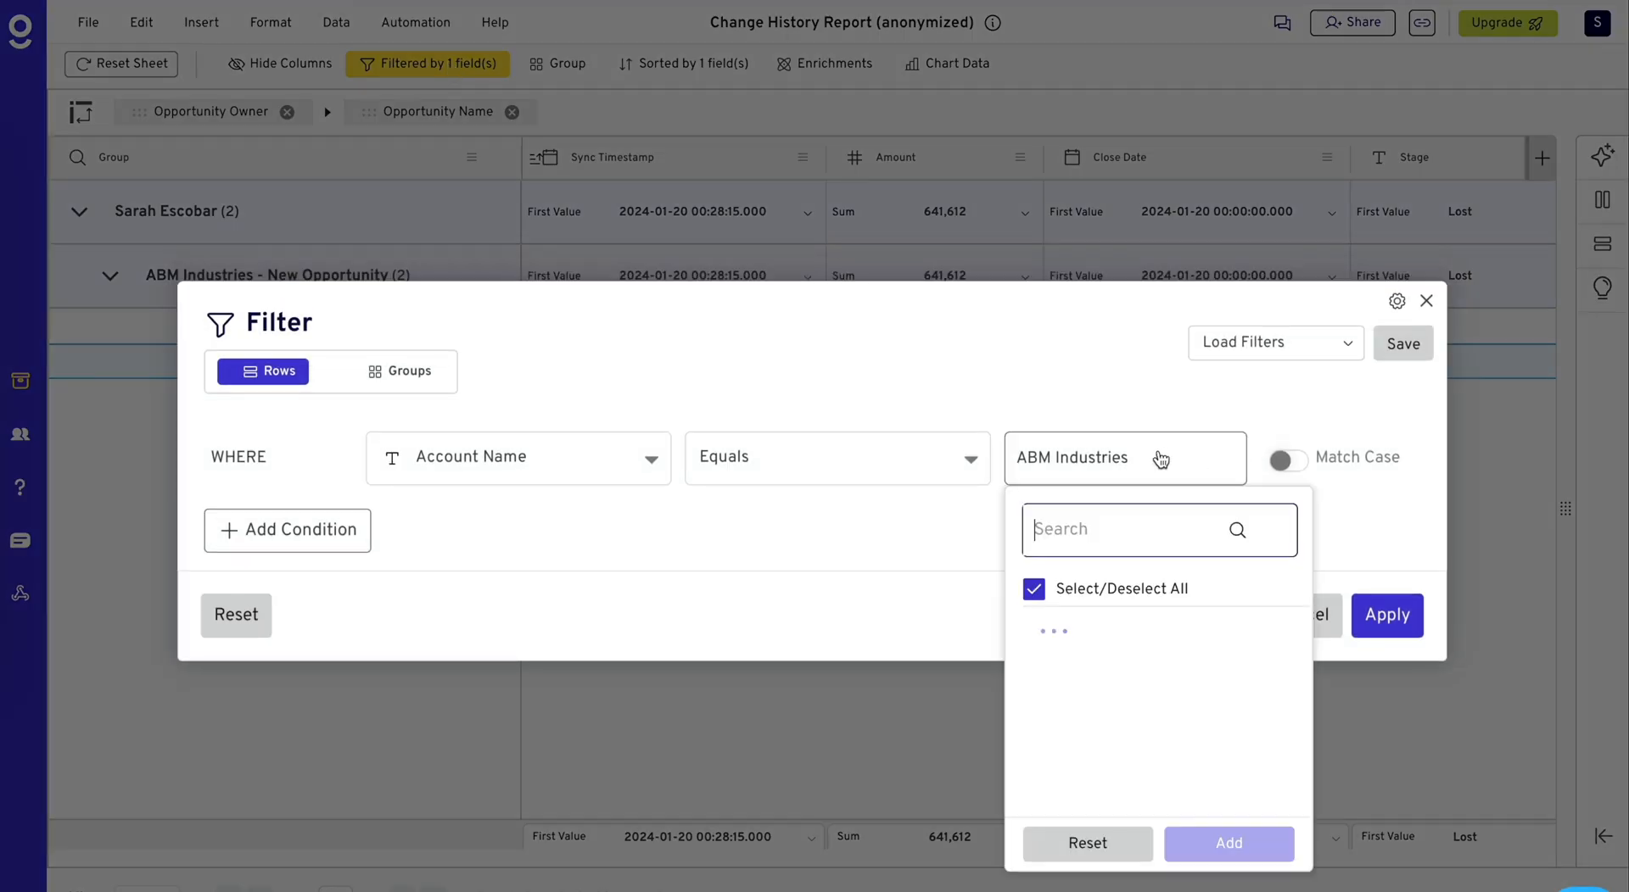
click(1096, 549)
text(es,Eba)
click(1033, 665)
click(1262, 853)
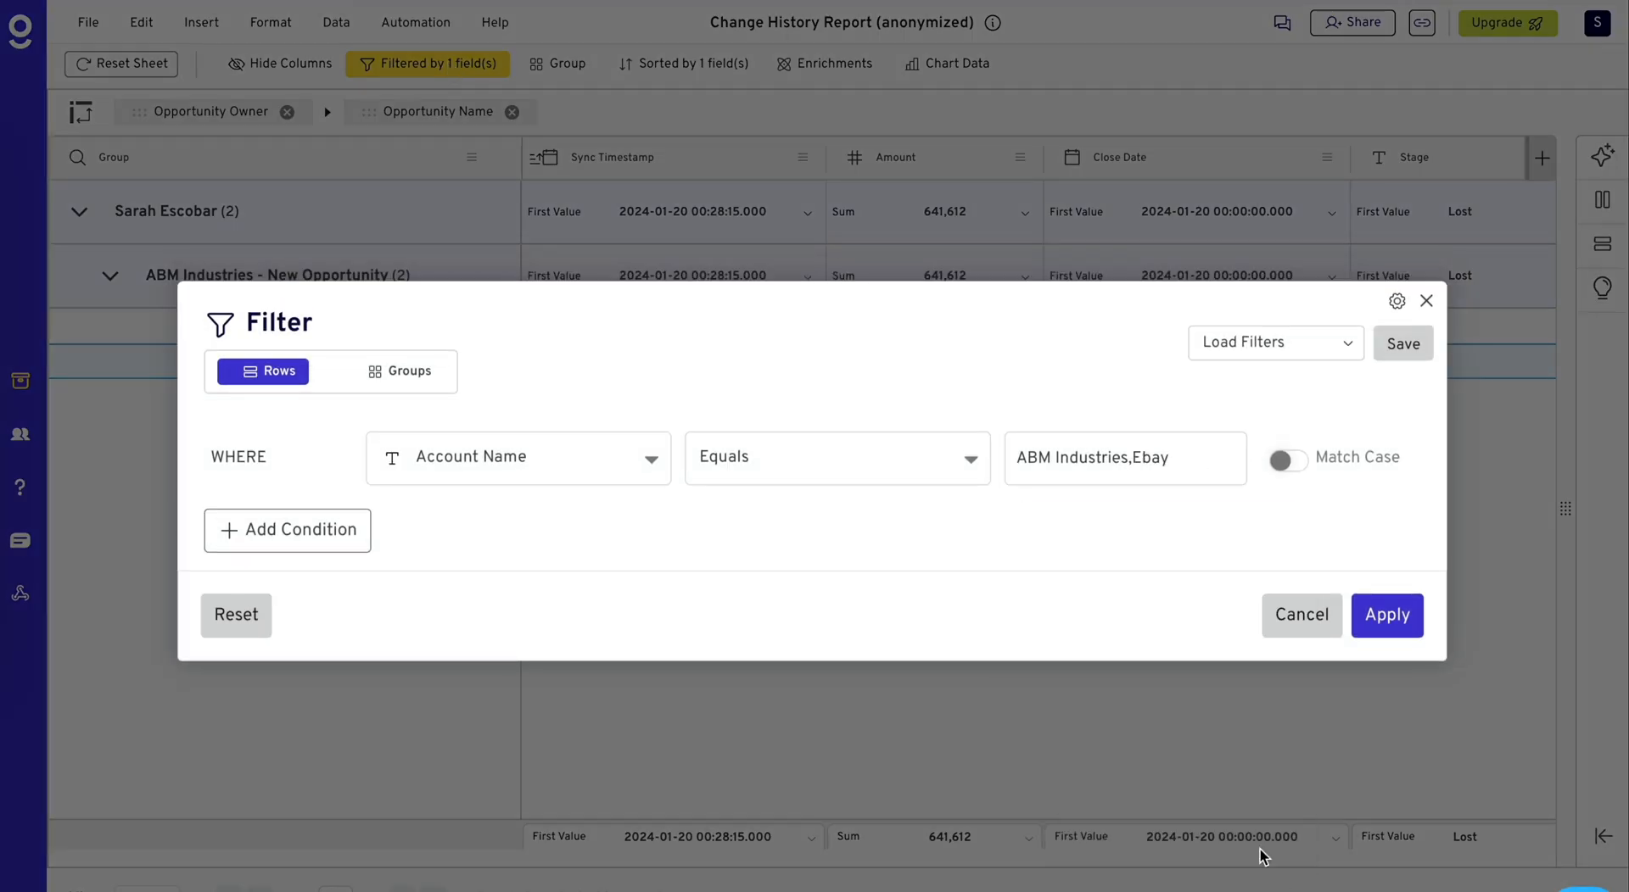
click(1398, 613)
- Expand the first owner's group and its Ebay - New Customer subgroup, and examine the change records across all columns
click(78, 211)
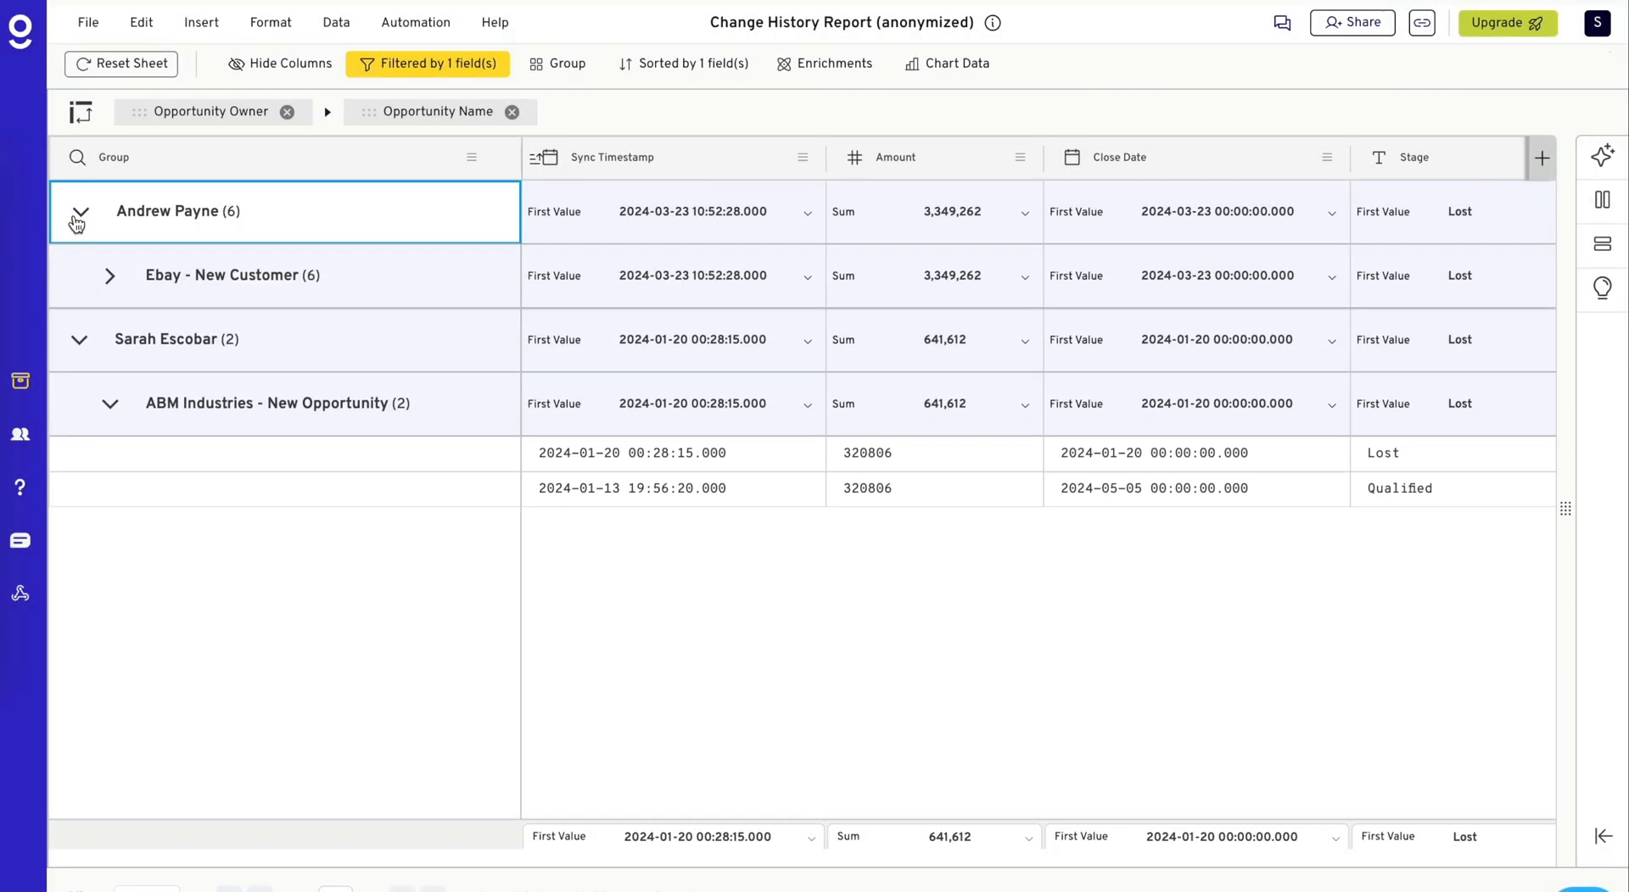
click(111, 278)
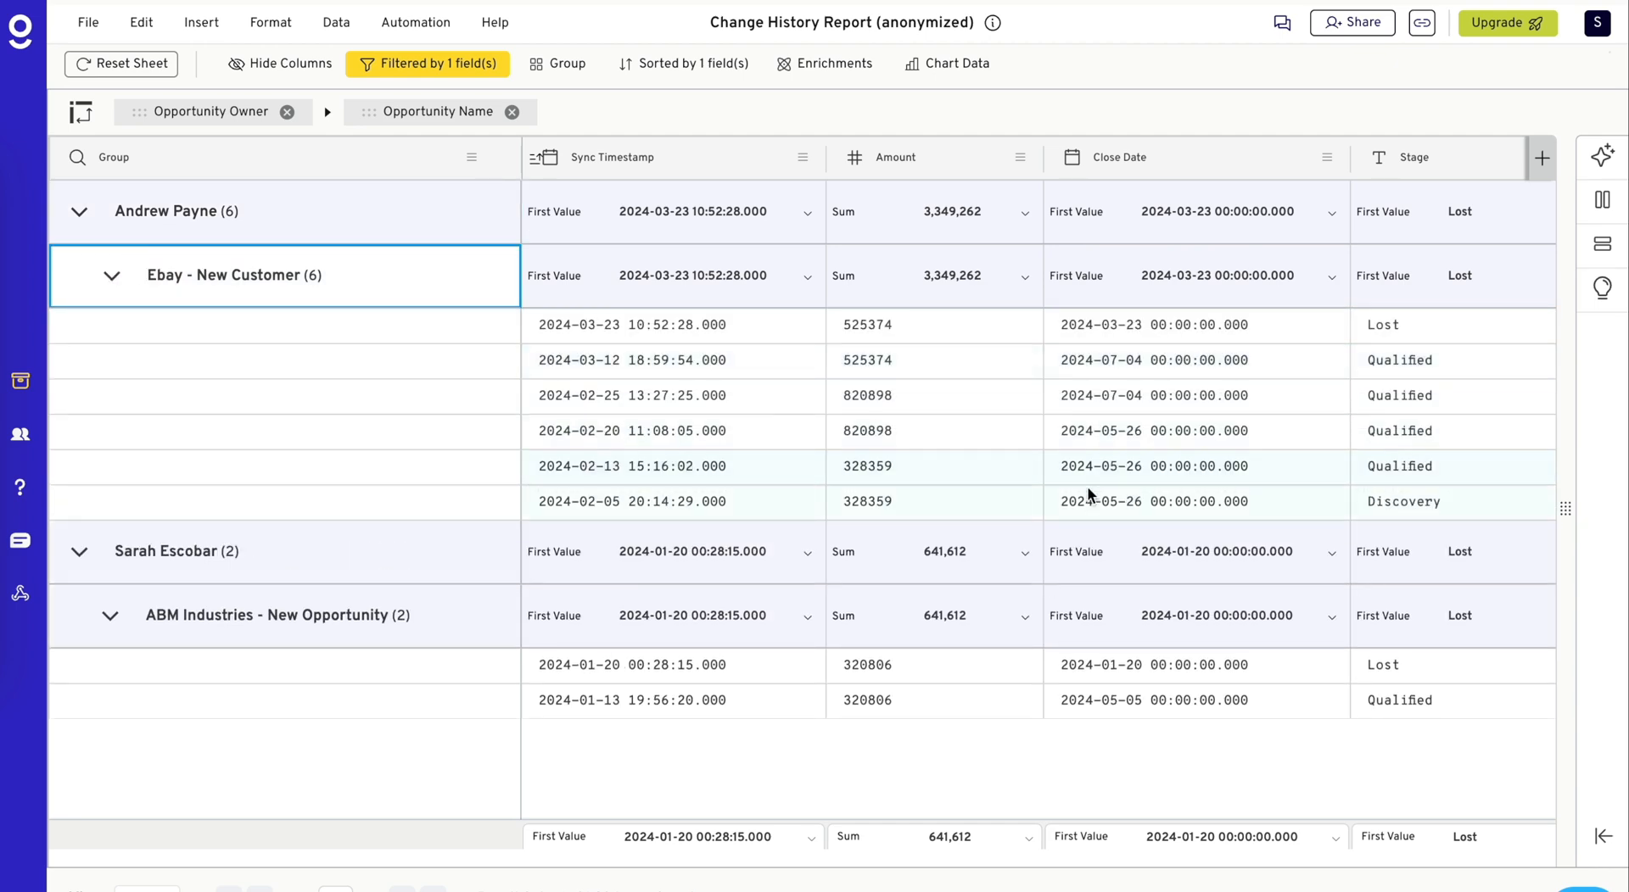
scroll(1089, 492, right, 5)
scroll(1091, 502, right, 5)
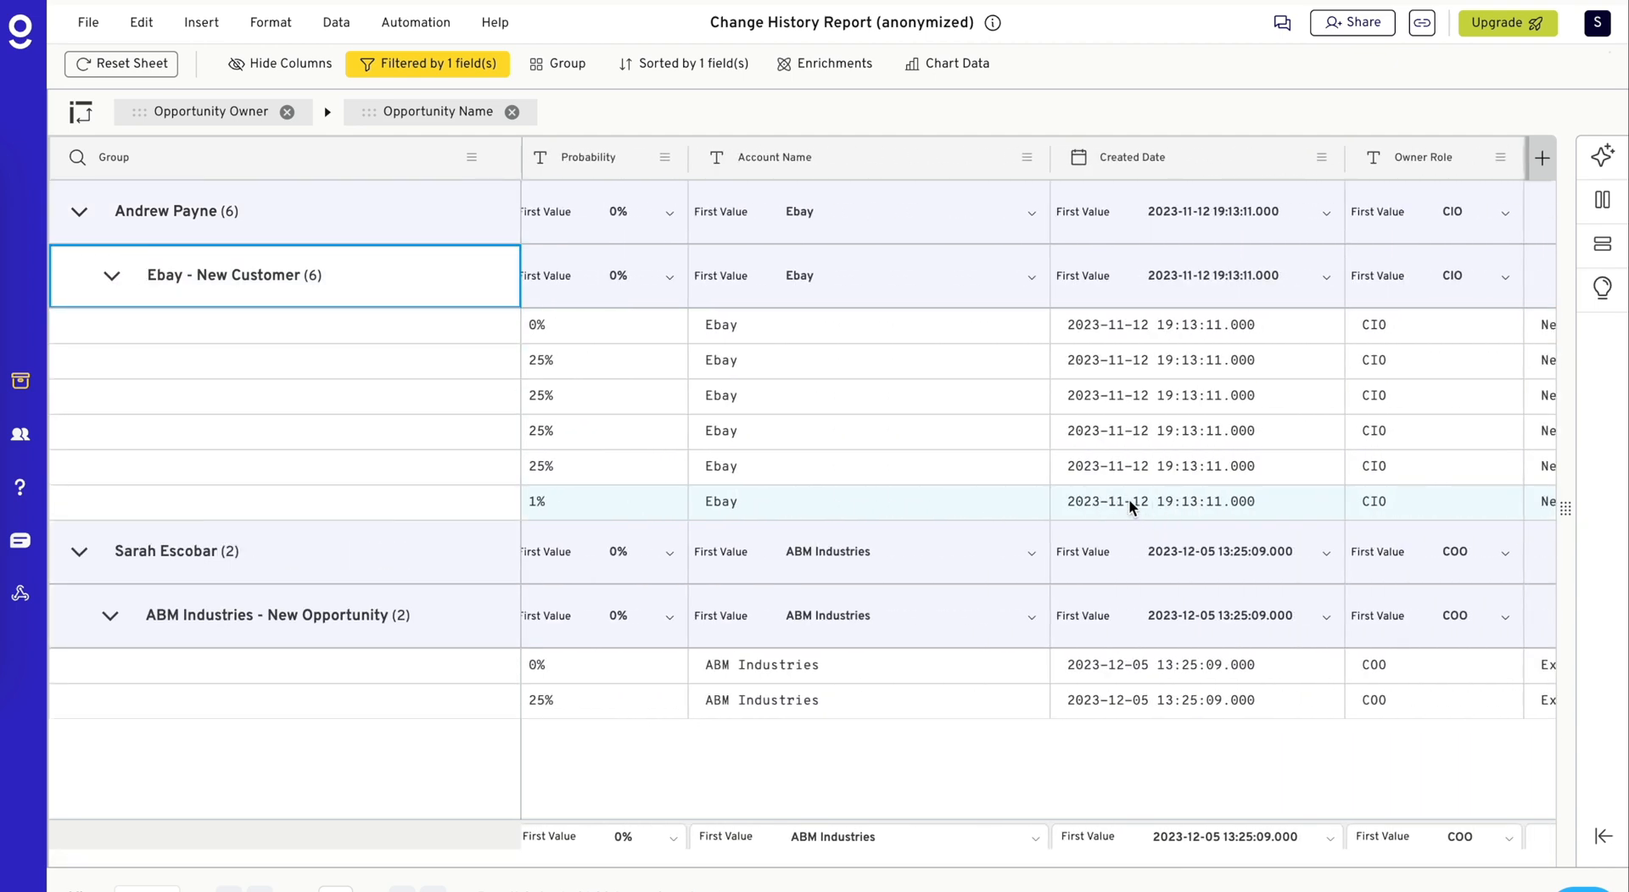
scroll(1128, 499, left, 10)
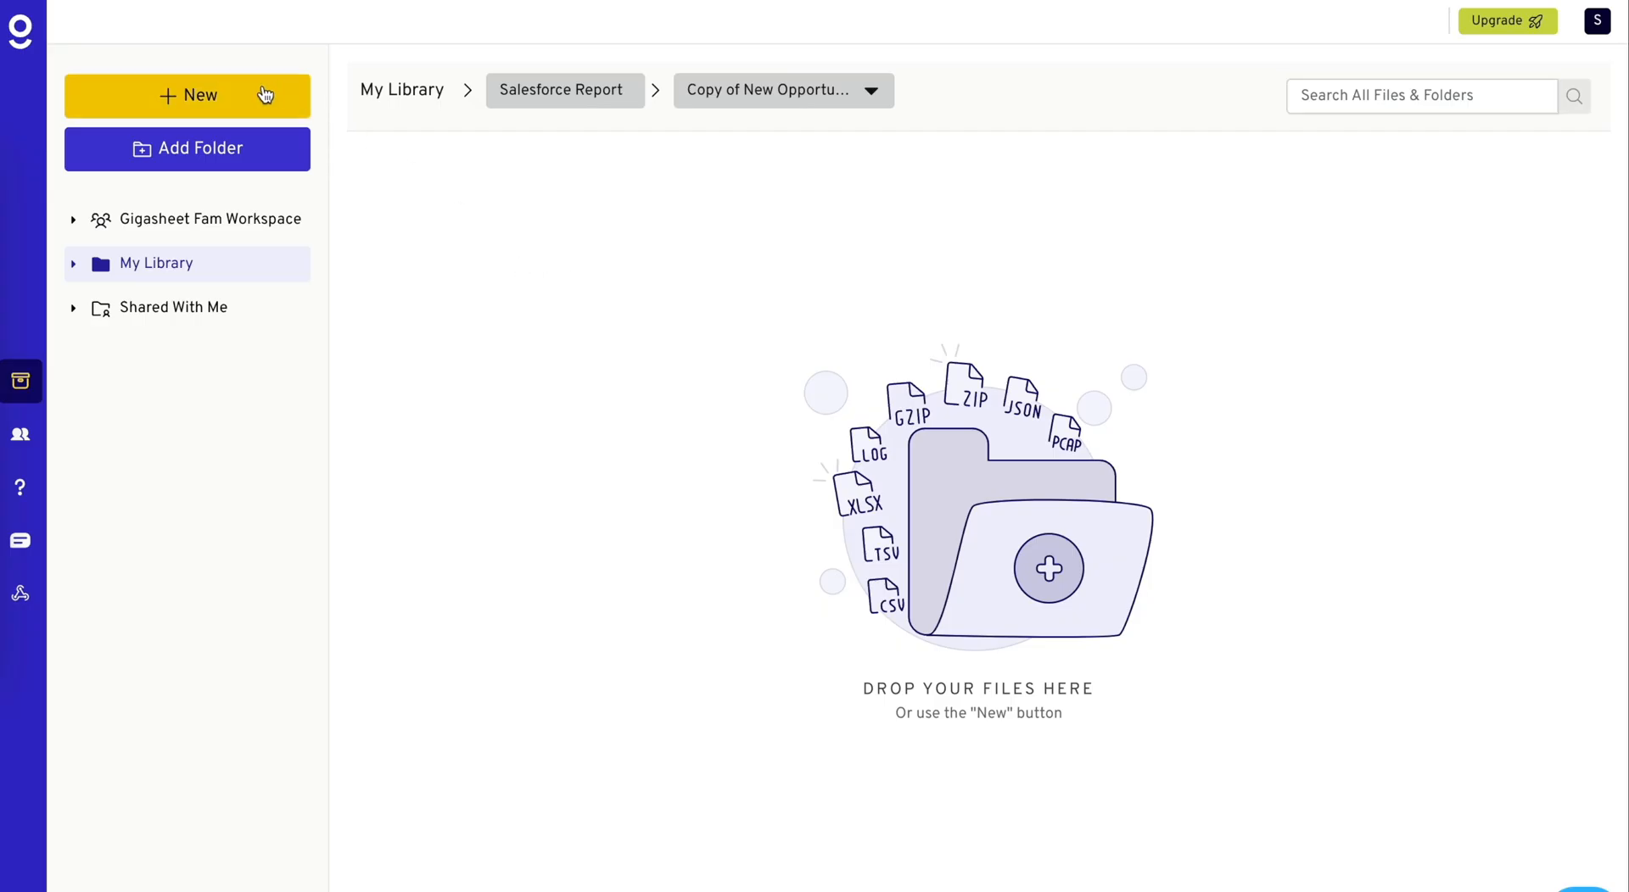
- Switch to Gigasheet and start a new data import with the Salesforce Report connector
click(261, 96)
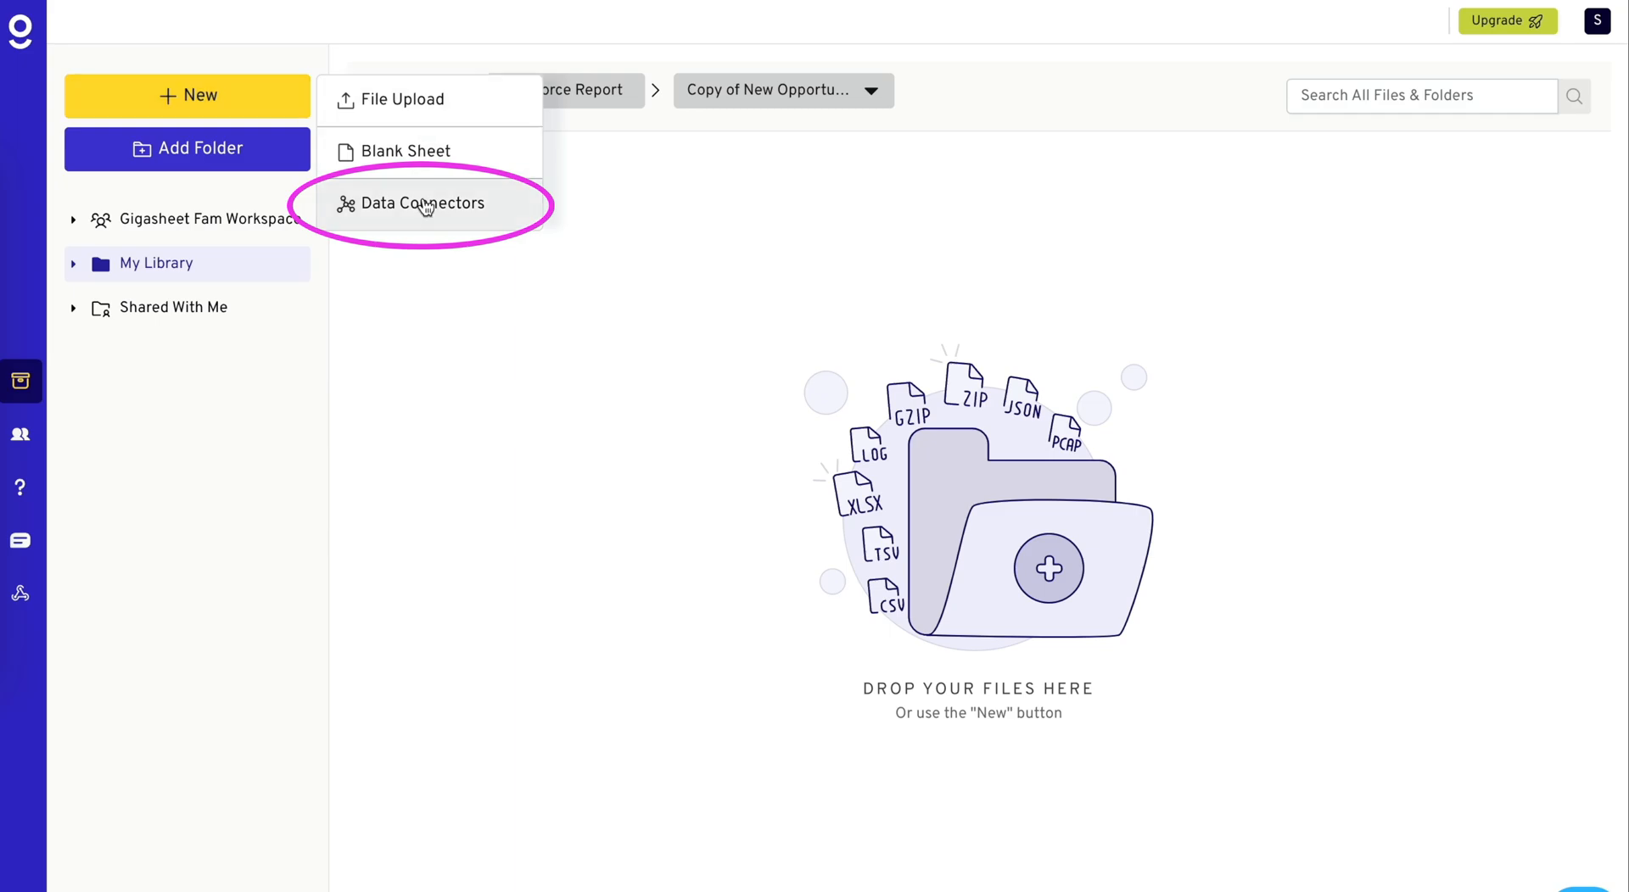
click(386, 203)
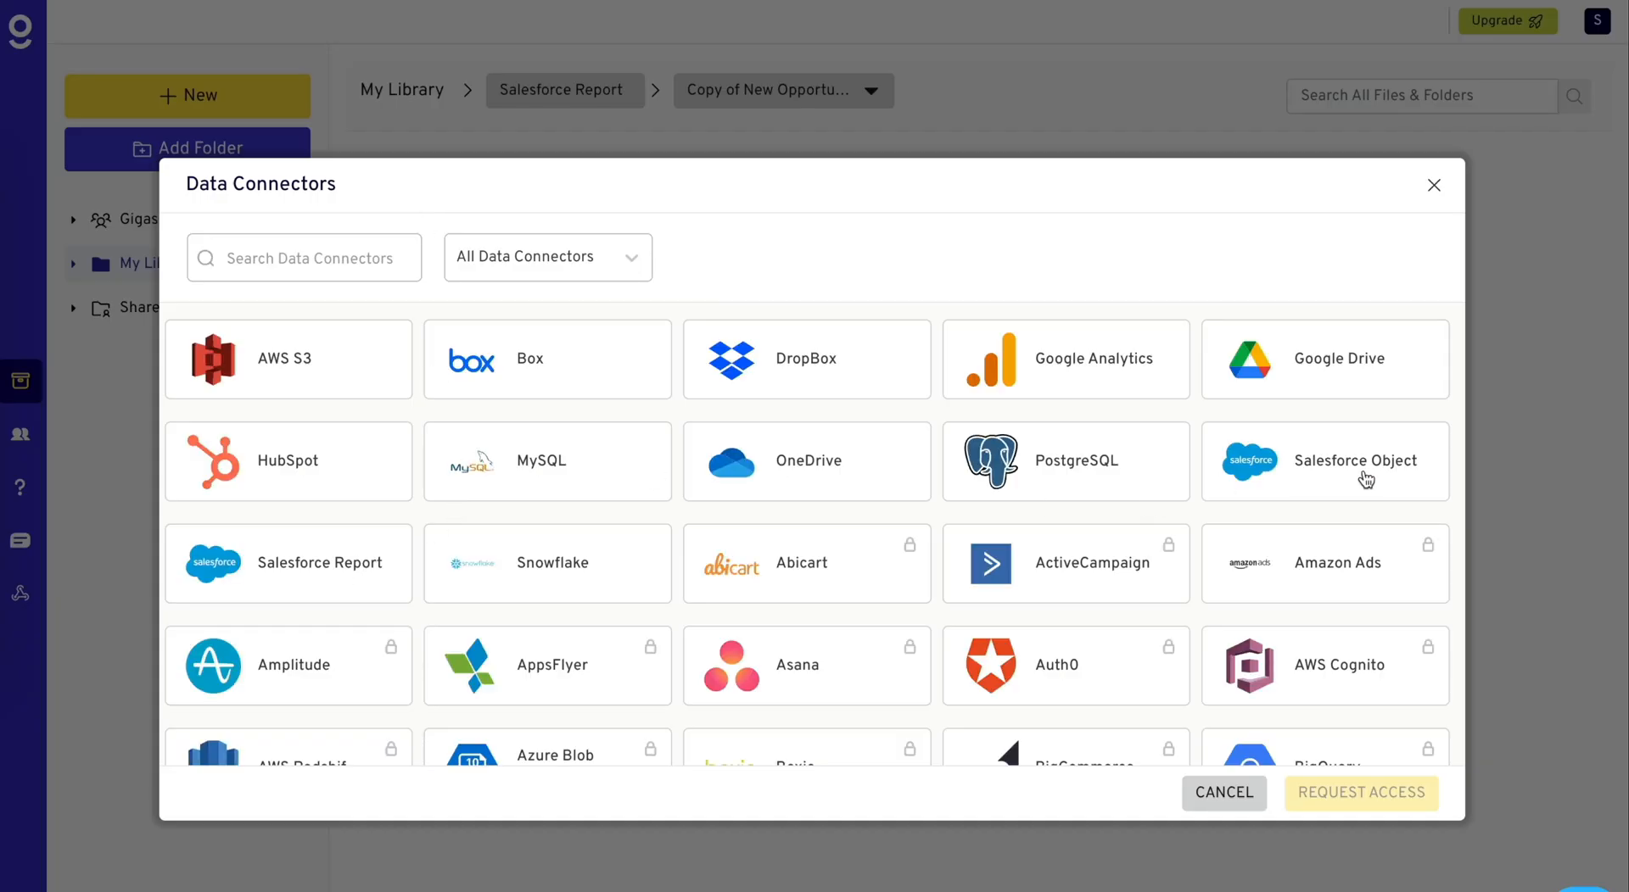
click(282, 568)
- Find the Salesforce report by its pasted report ID and select Copy of New Opportunities with Products
click(551, 237)
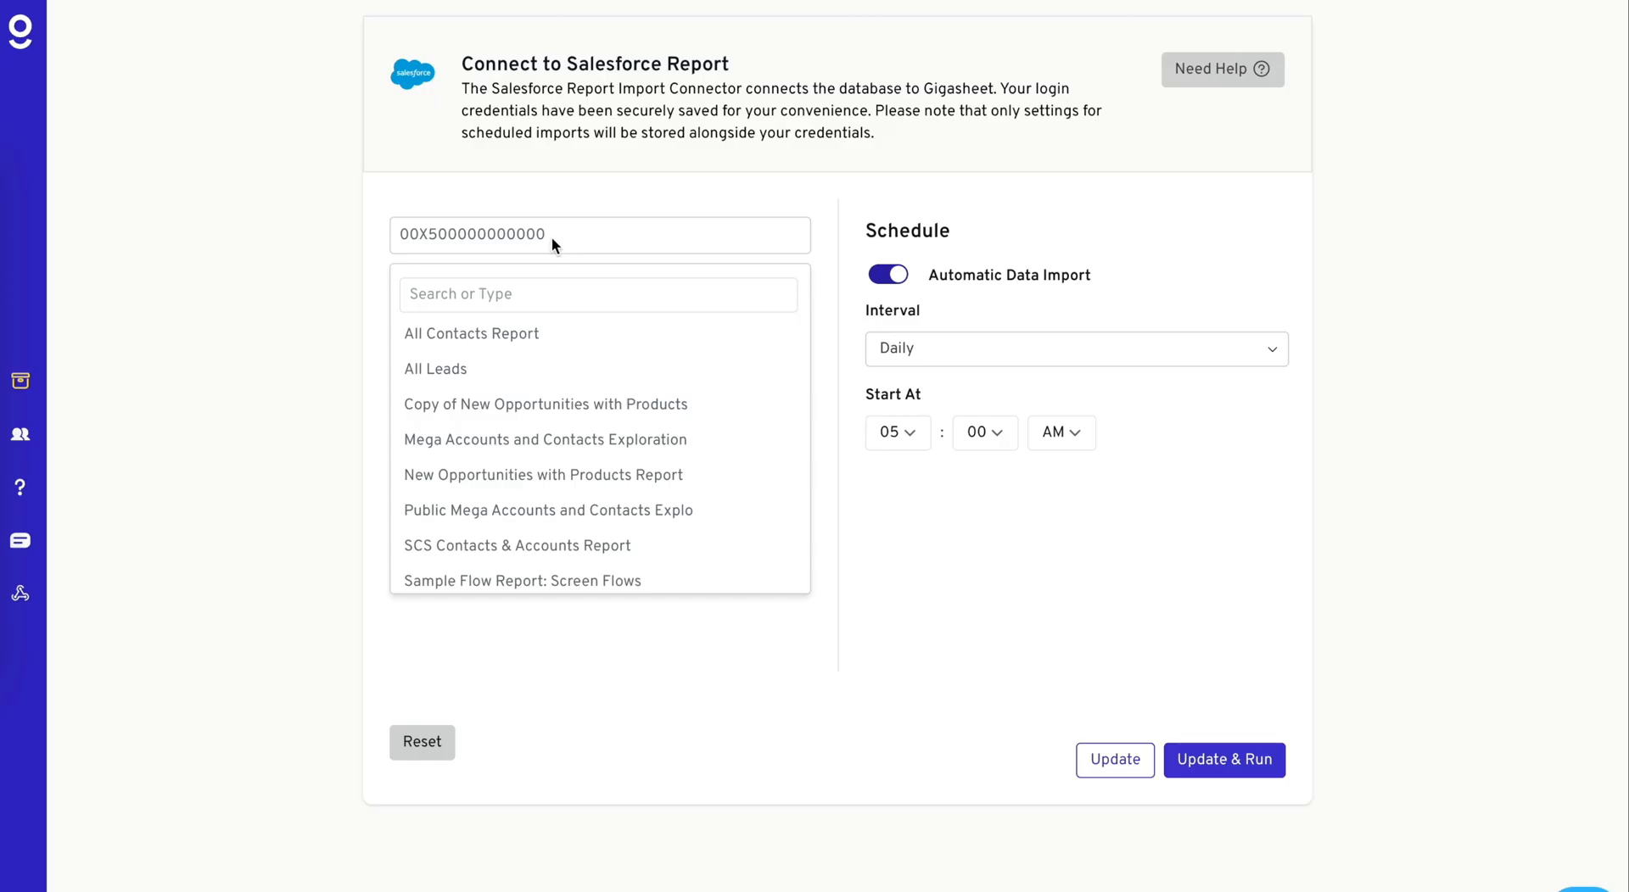
click(509, 297)
text(00O4x0000072sXwEAI)
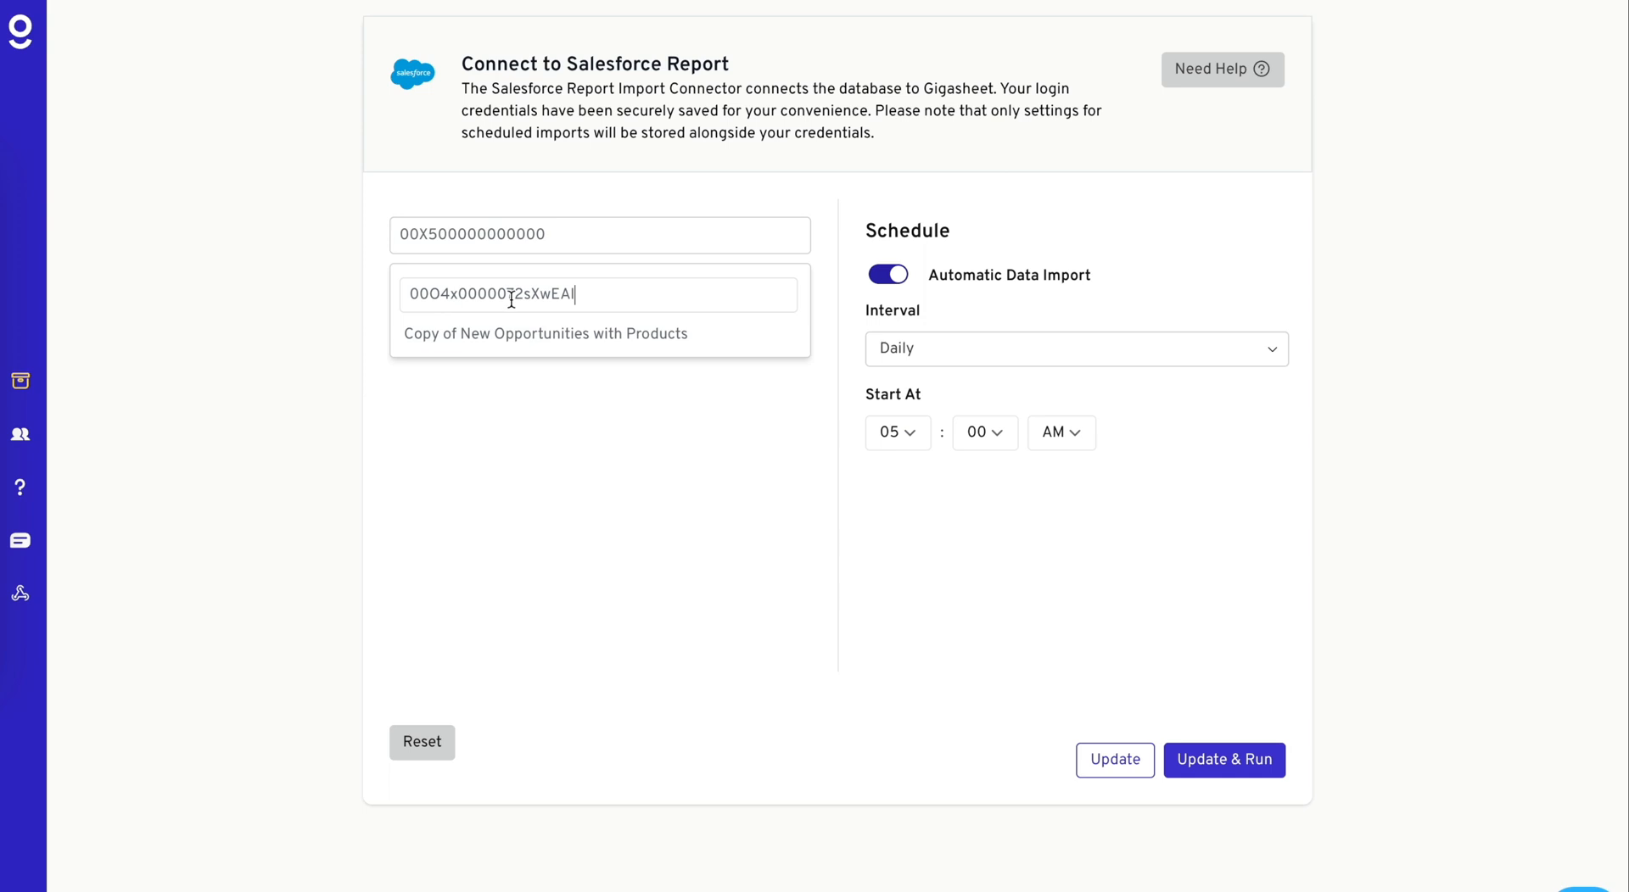
click(550, 341)
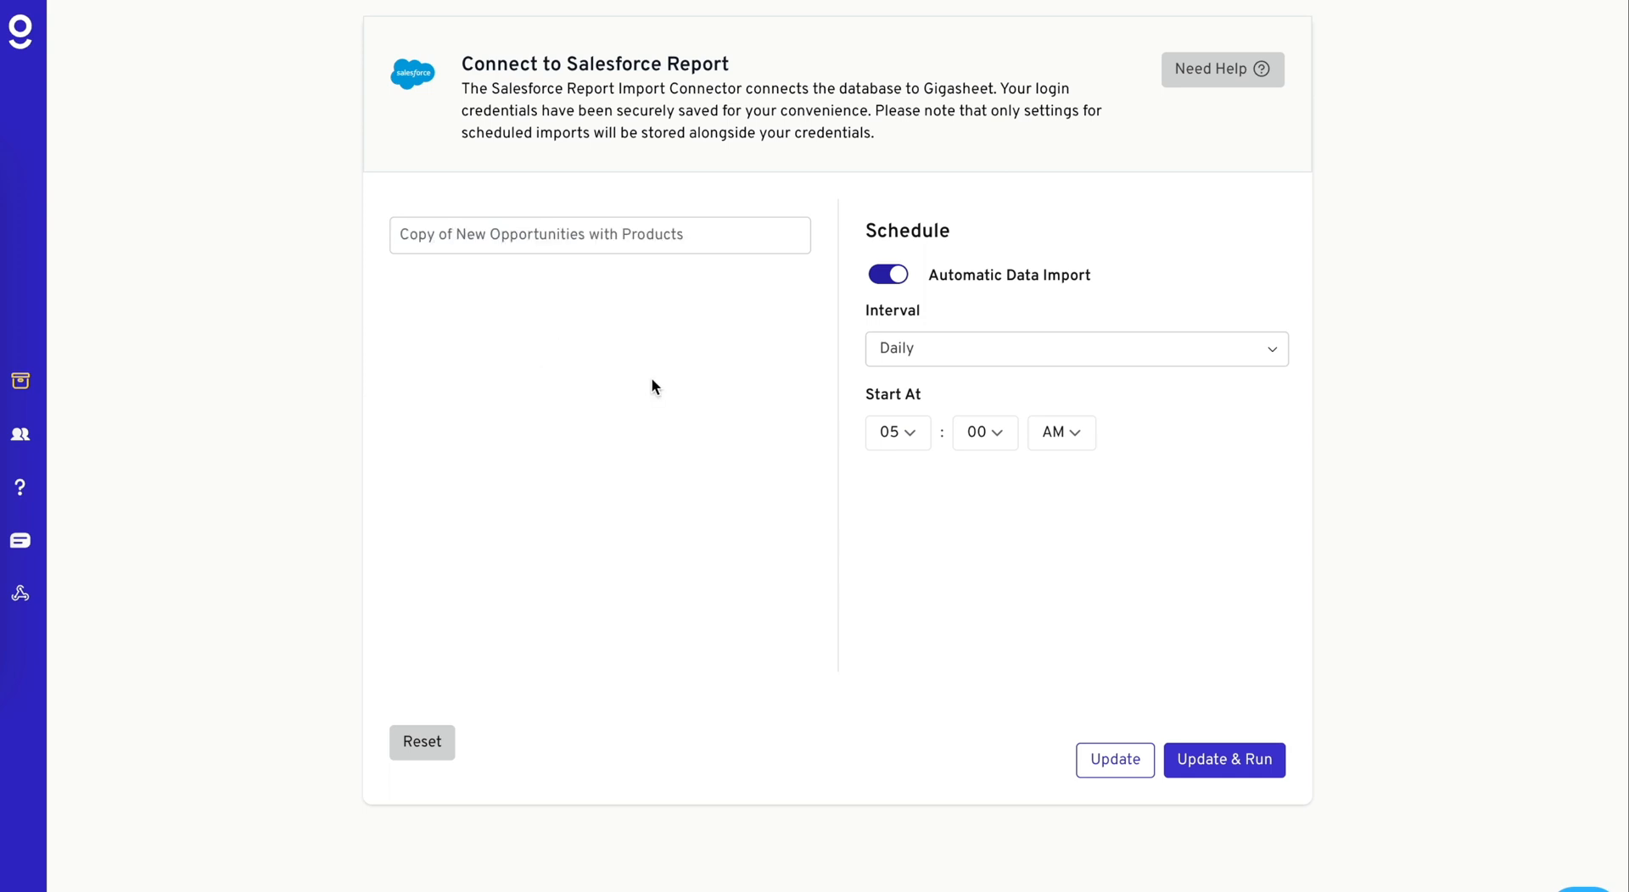
- Turn on Automatic Data Import for the report and choose the Daily interval
click(890, 284)
click(890, 284)
click(891, 283)
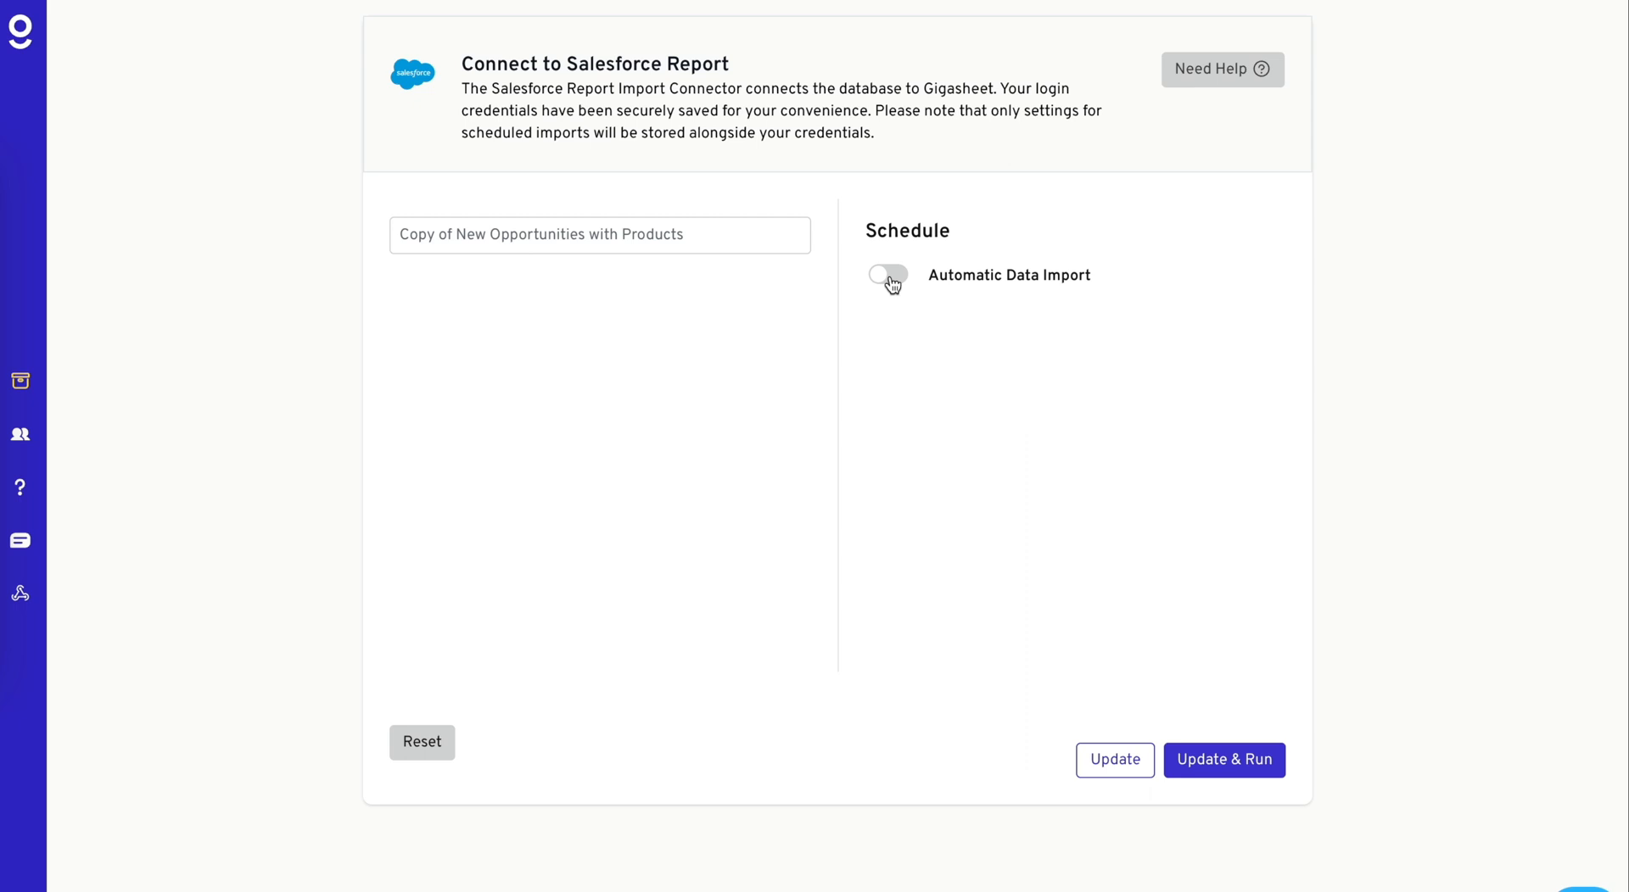
click(891, 283)
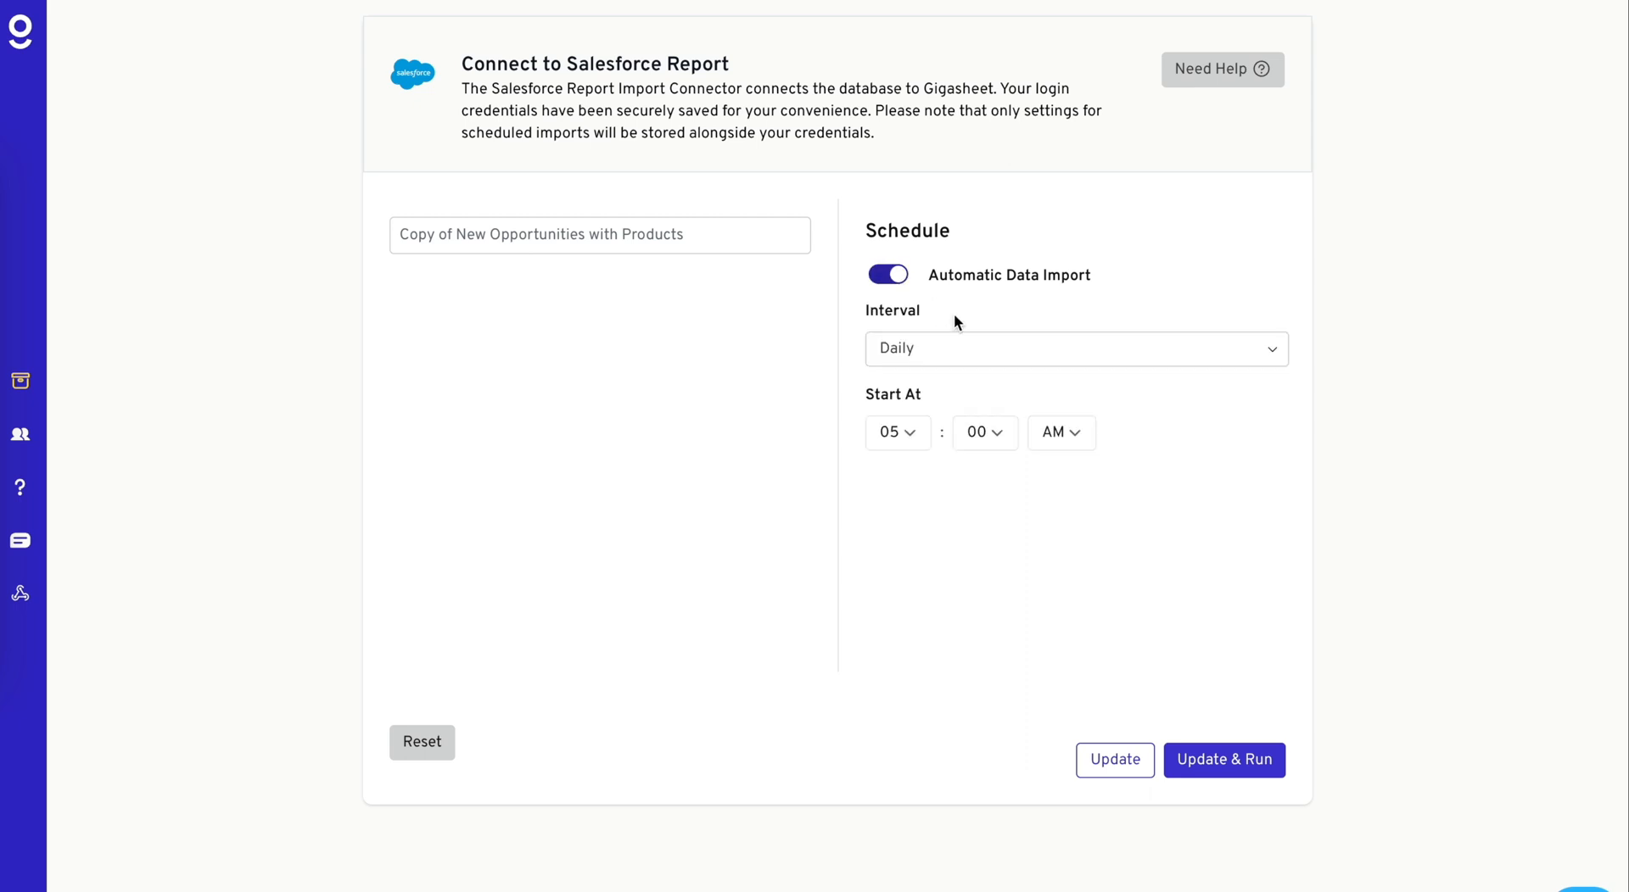
click(1005, 355)
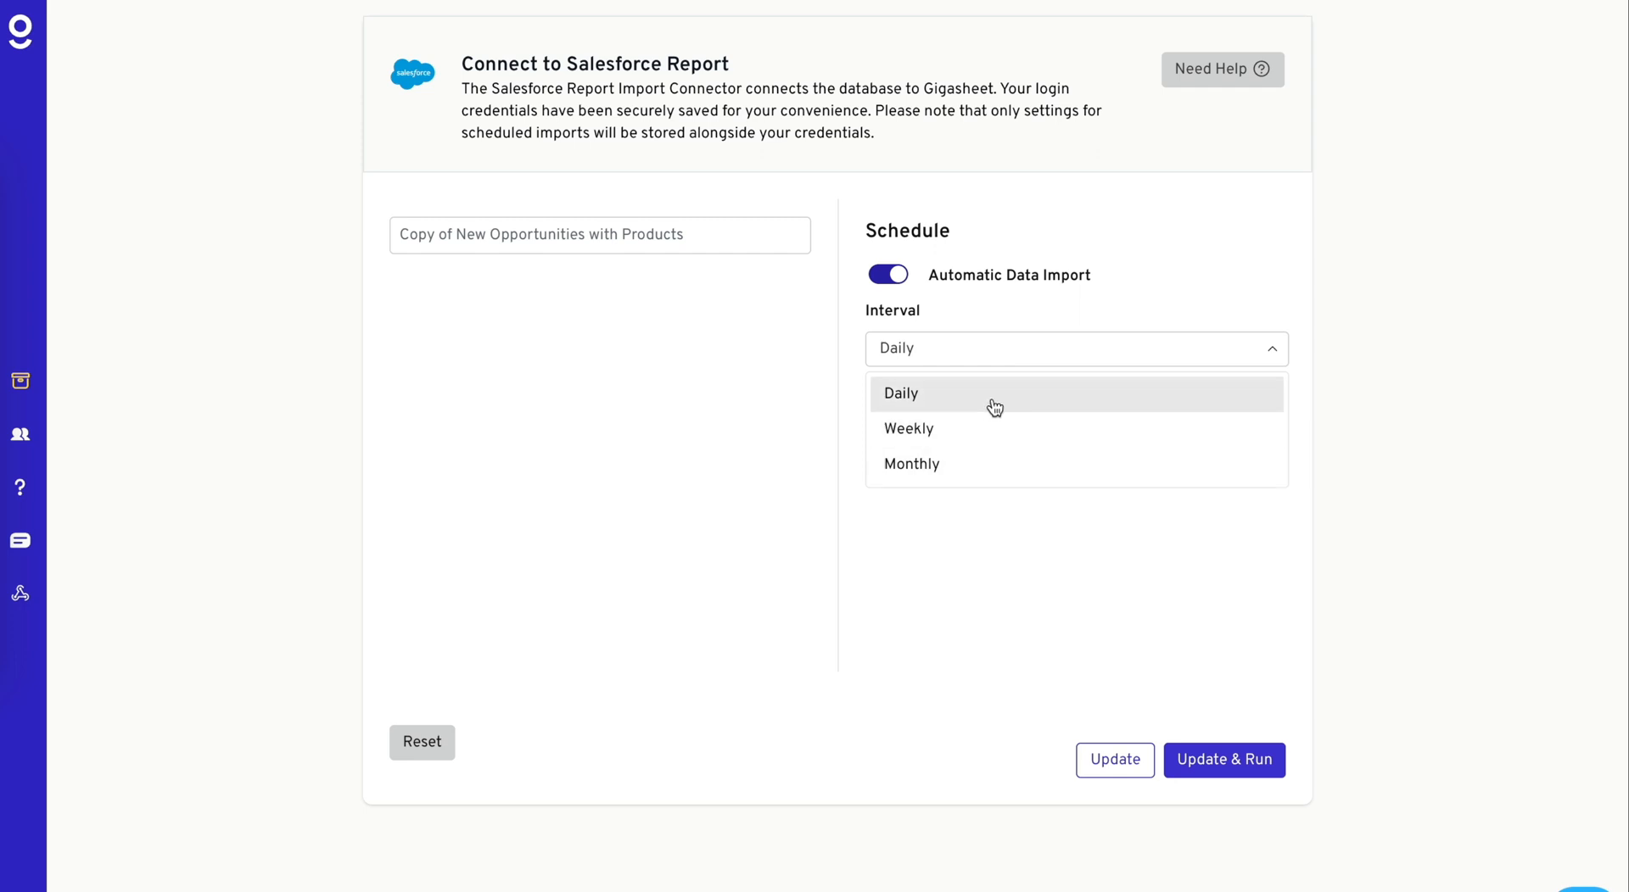
click(994, 408)
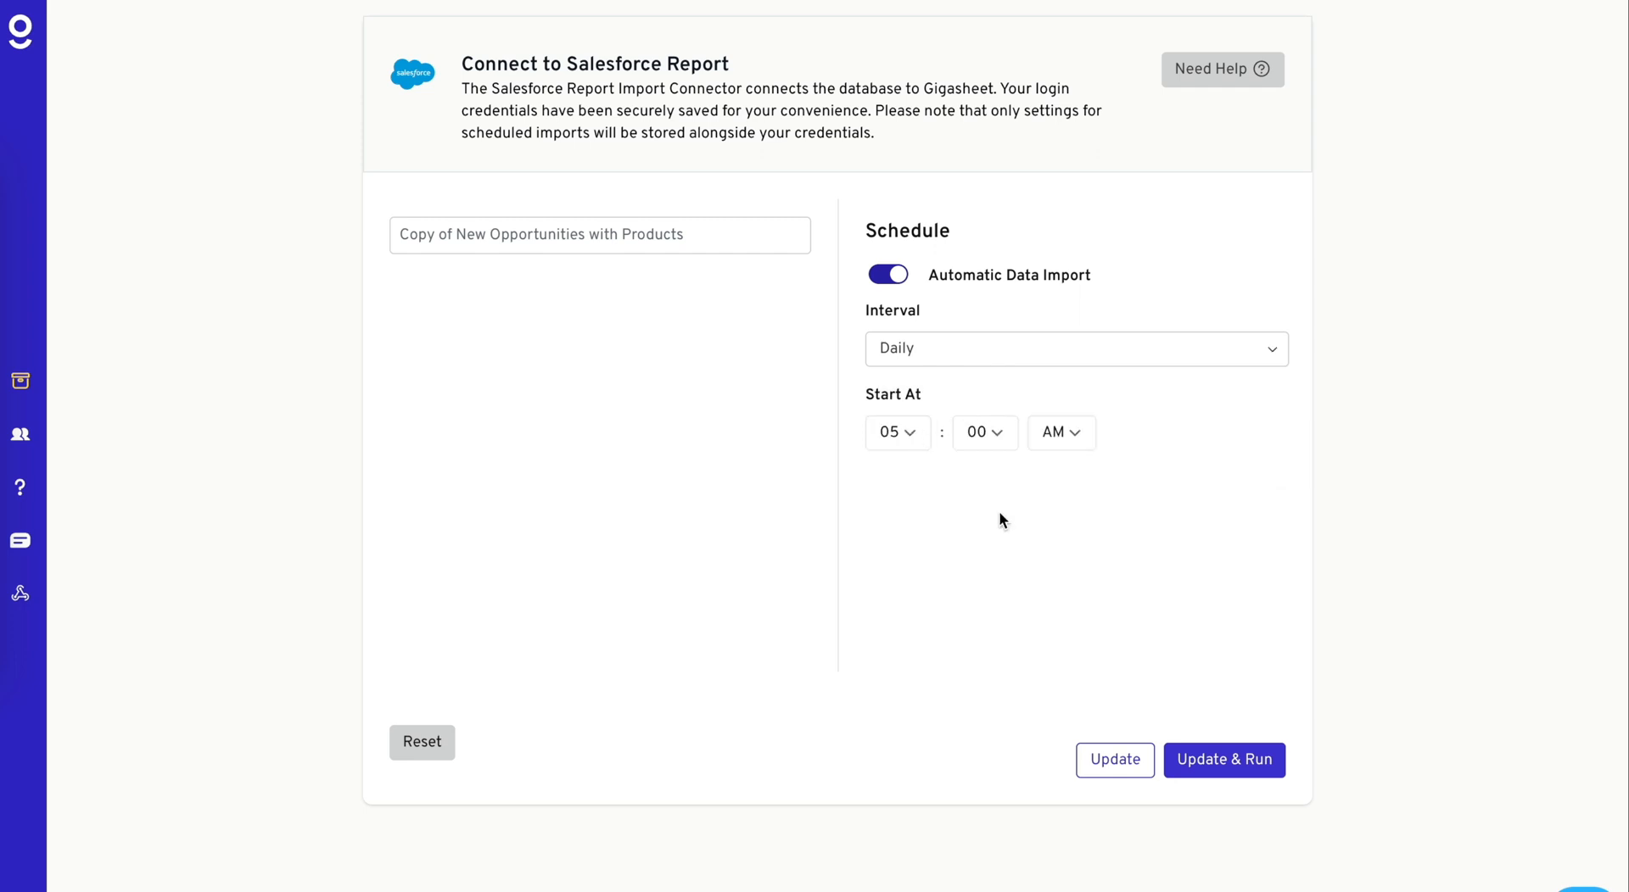
- Save and run the report import, and open the Copy of New Opportunities with Products folder inside Salesforce Report
click(1249, 756)
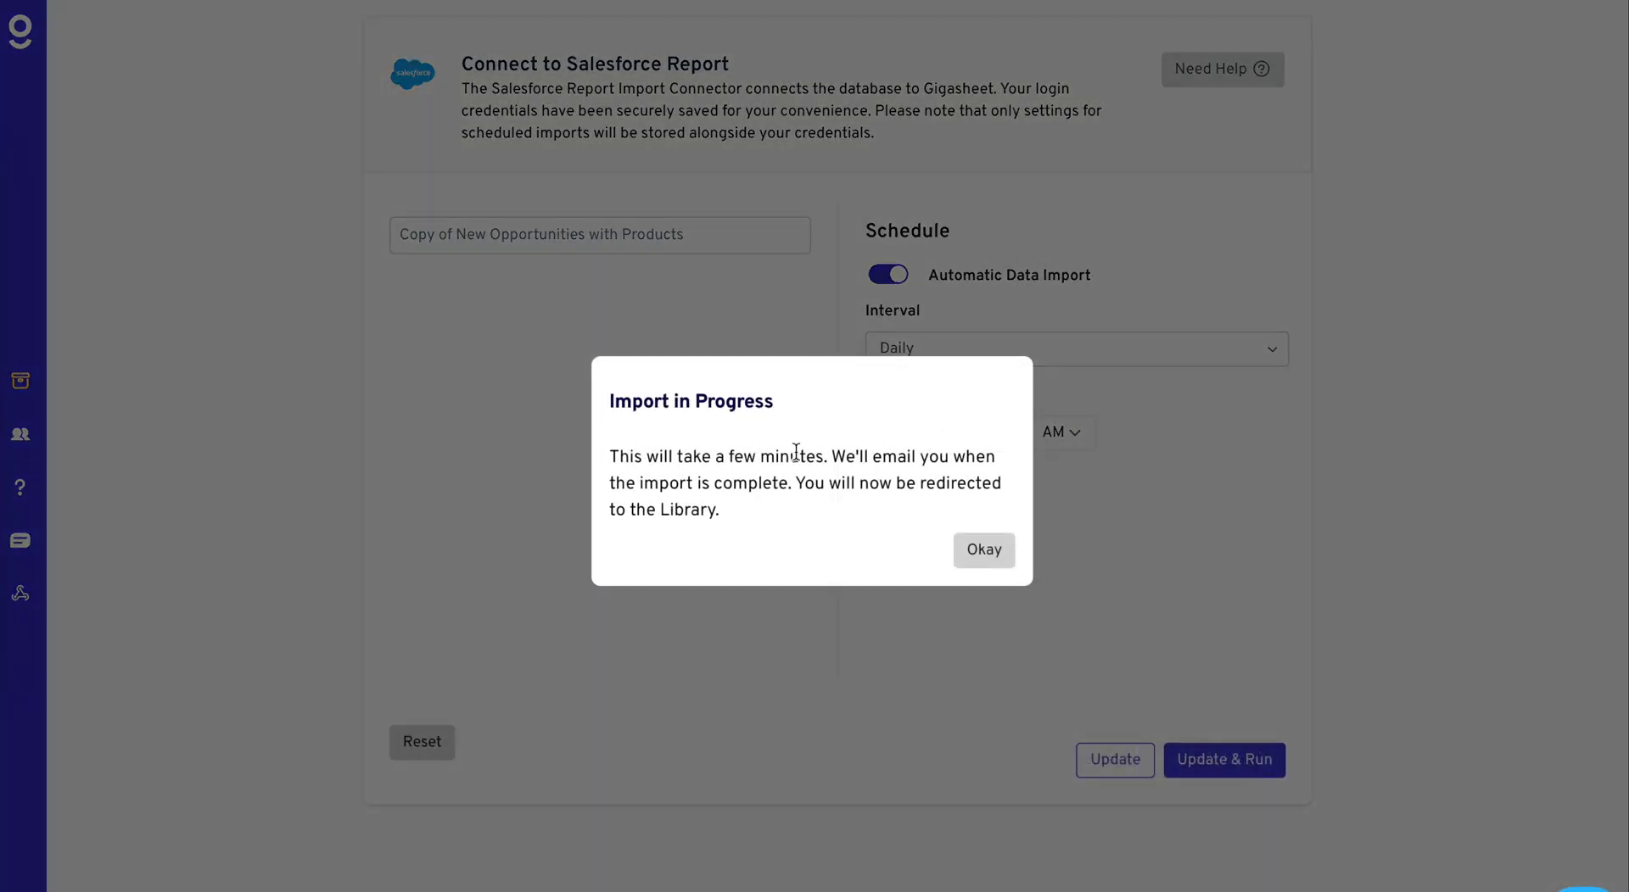
click(985, 549)
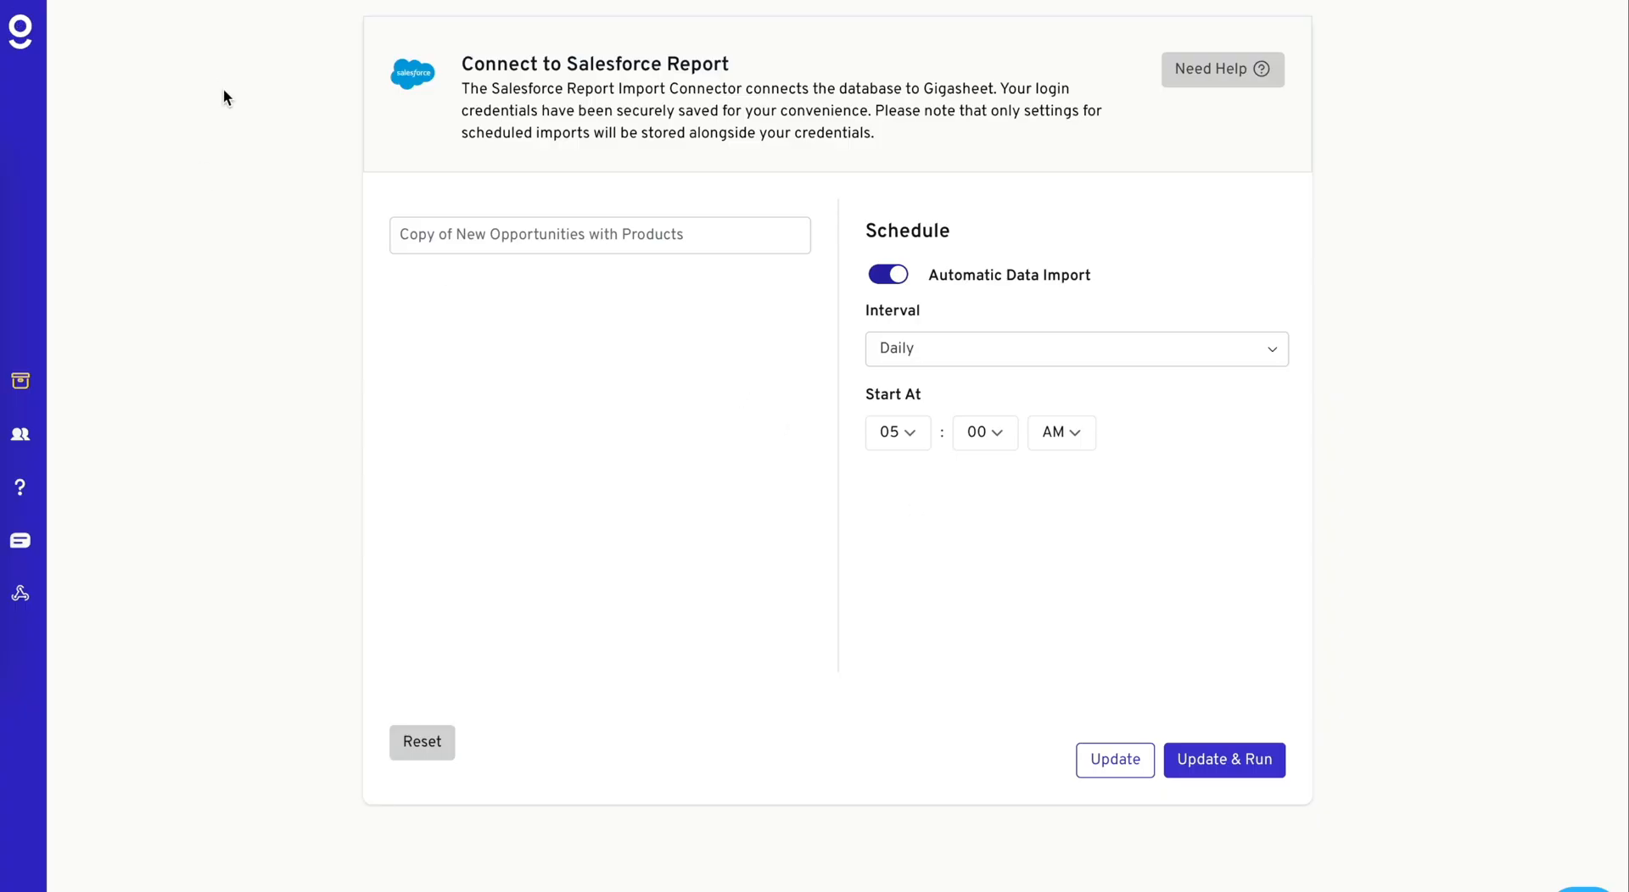
click(596, 289)
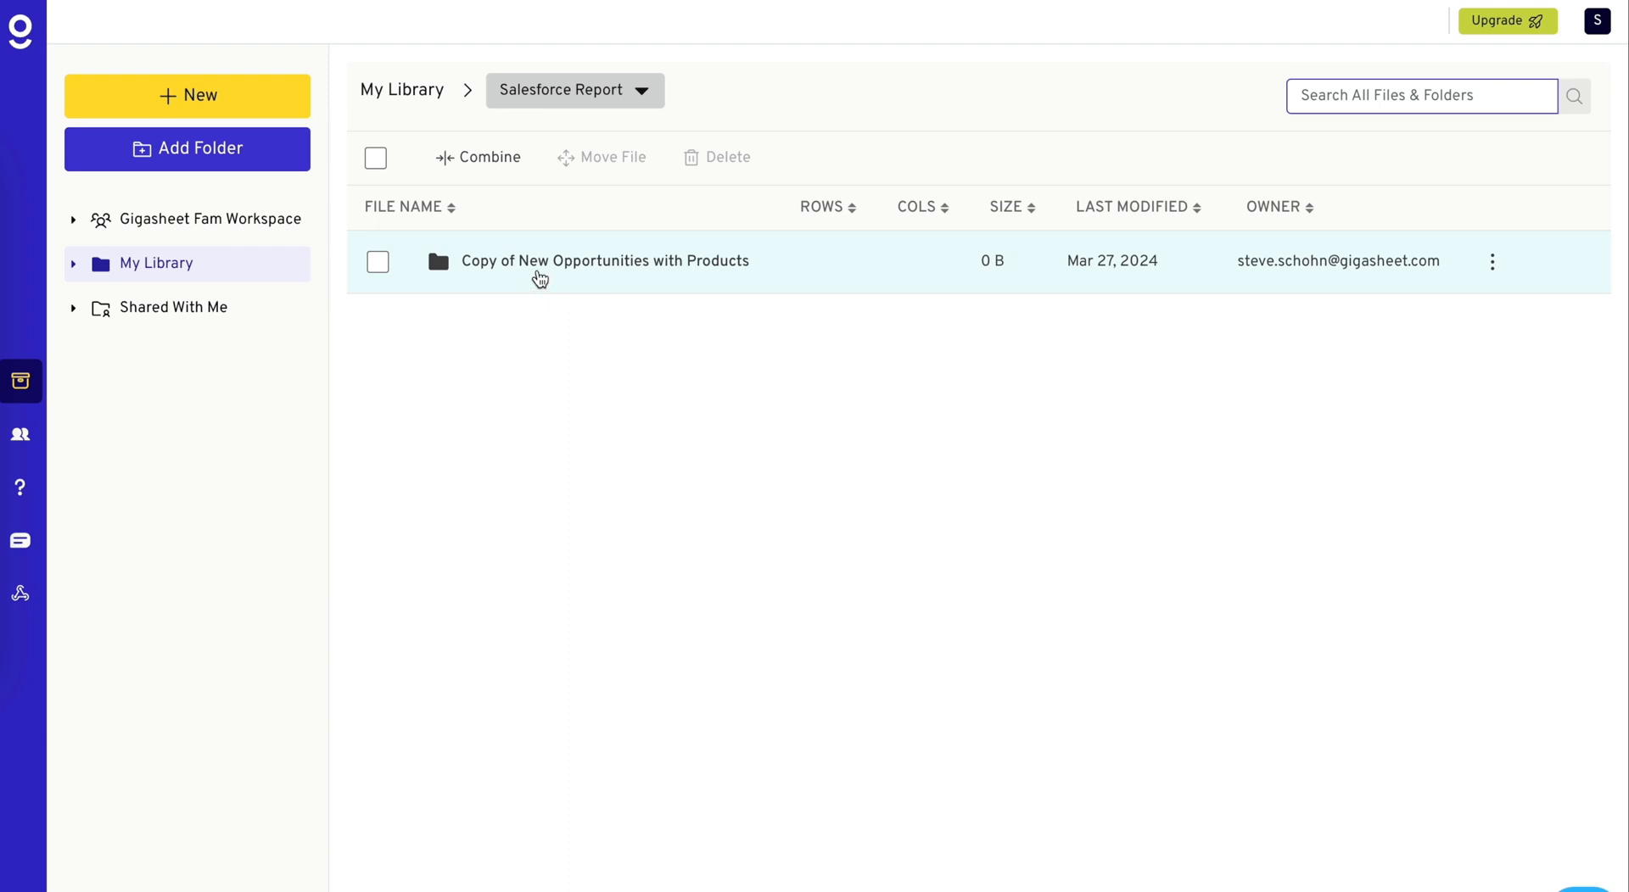
click(539, 278)
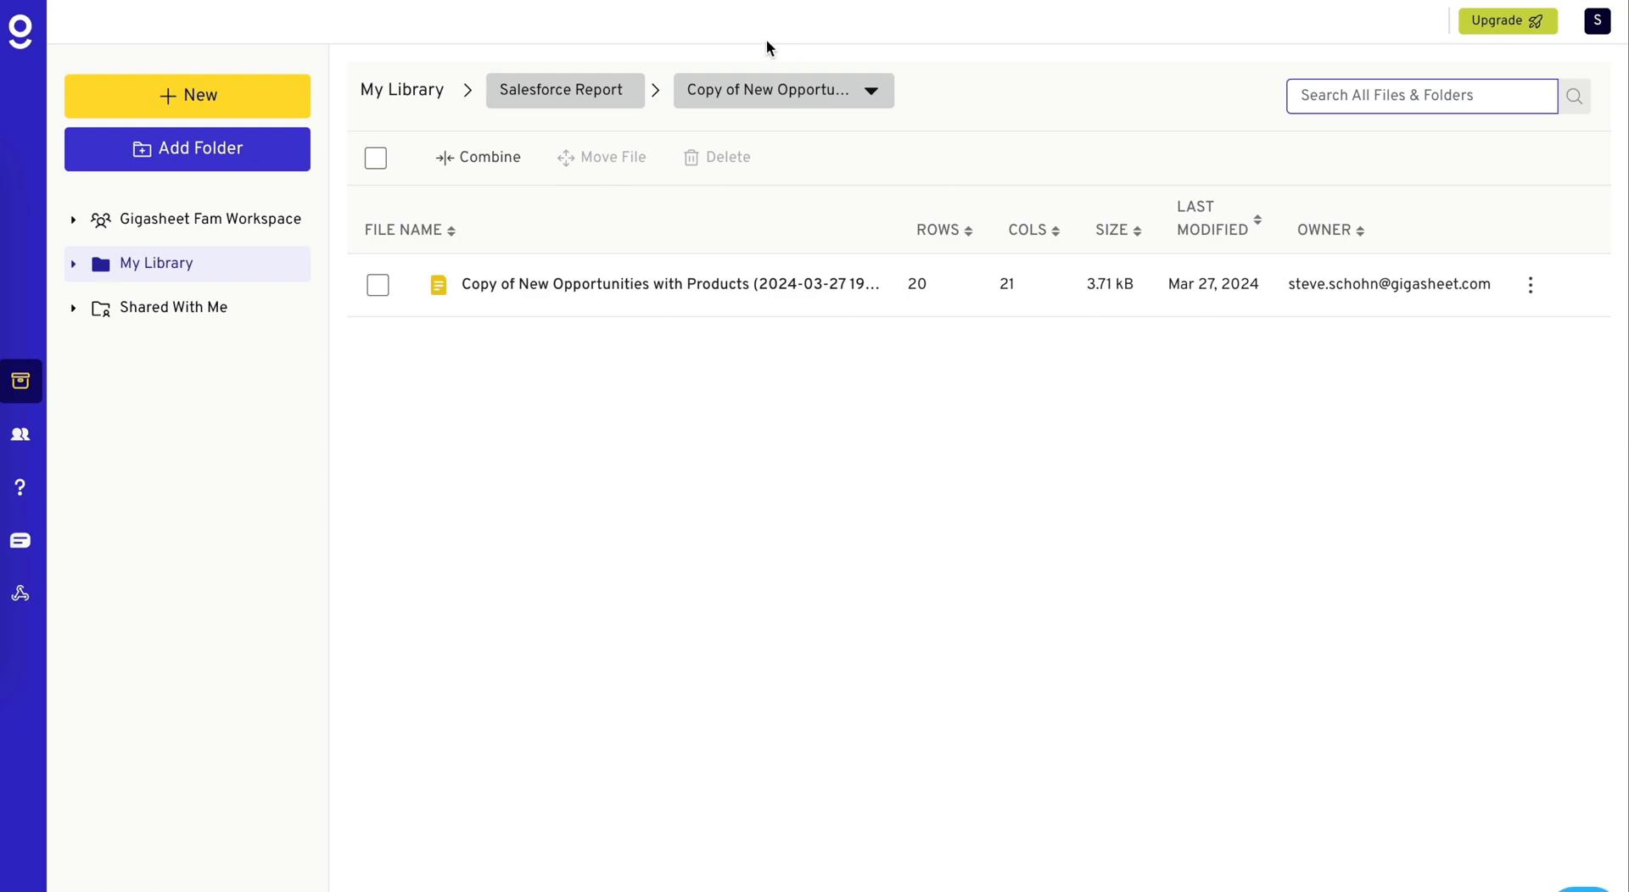
- Open Change History Report (anonymized) from the Gigasheet Fam Workspace and check its sort settings without changing them
click(211, 218)
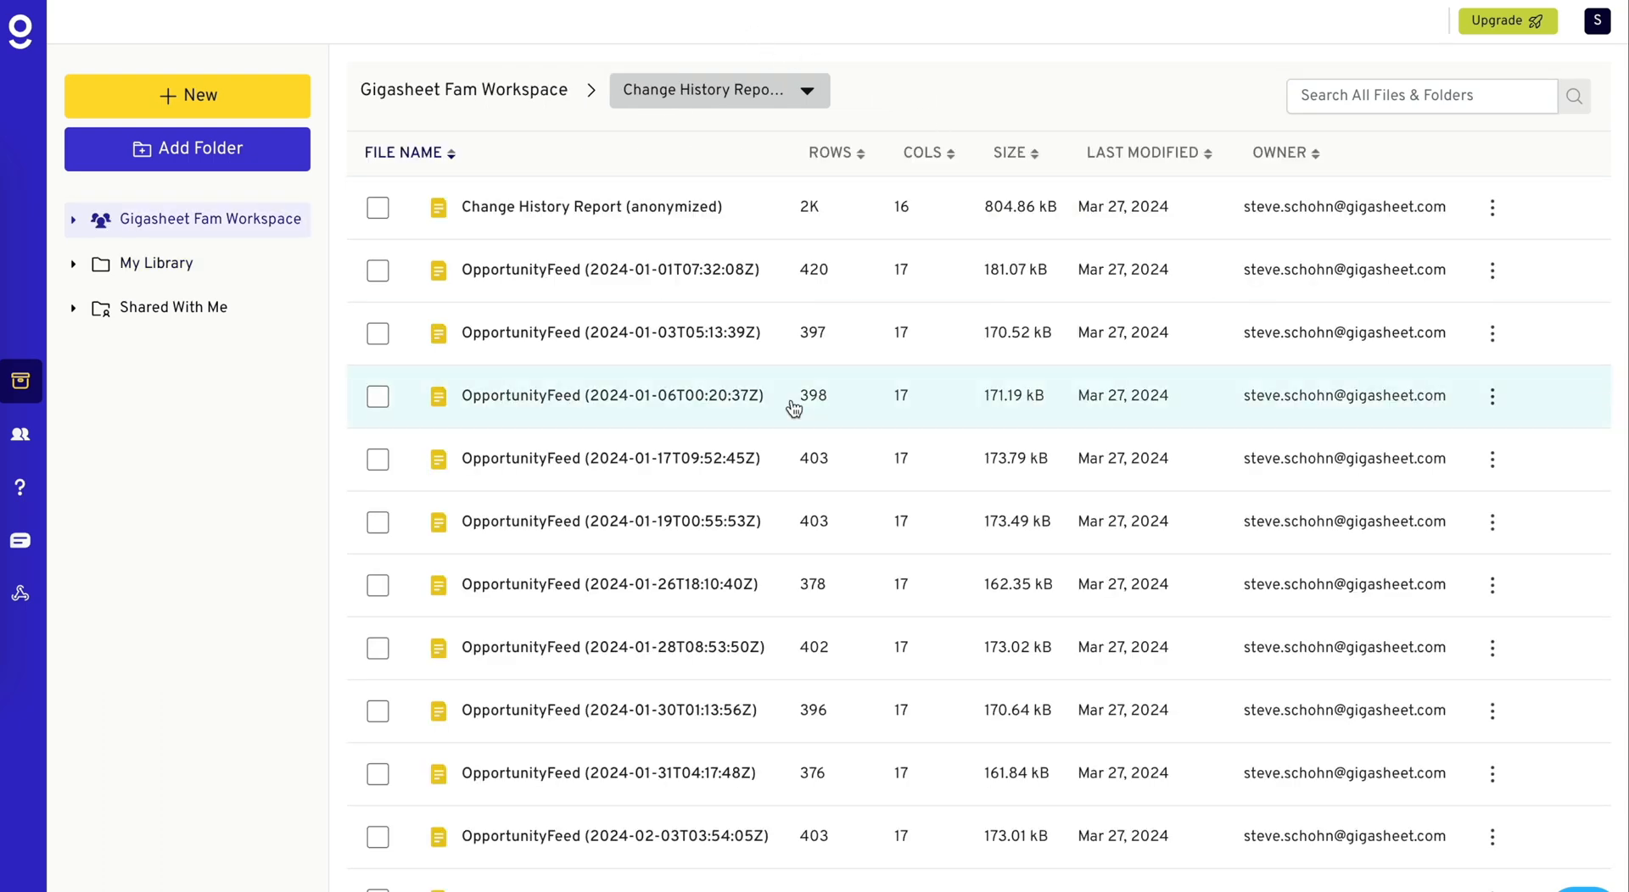
scroll(793, 409, down, 10)
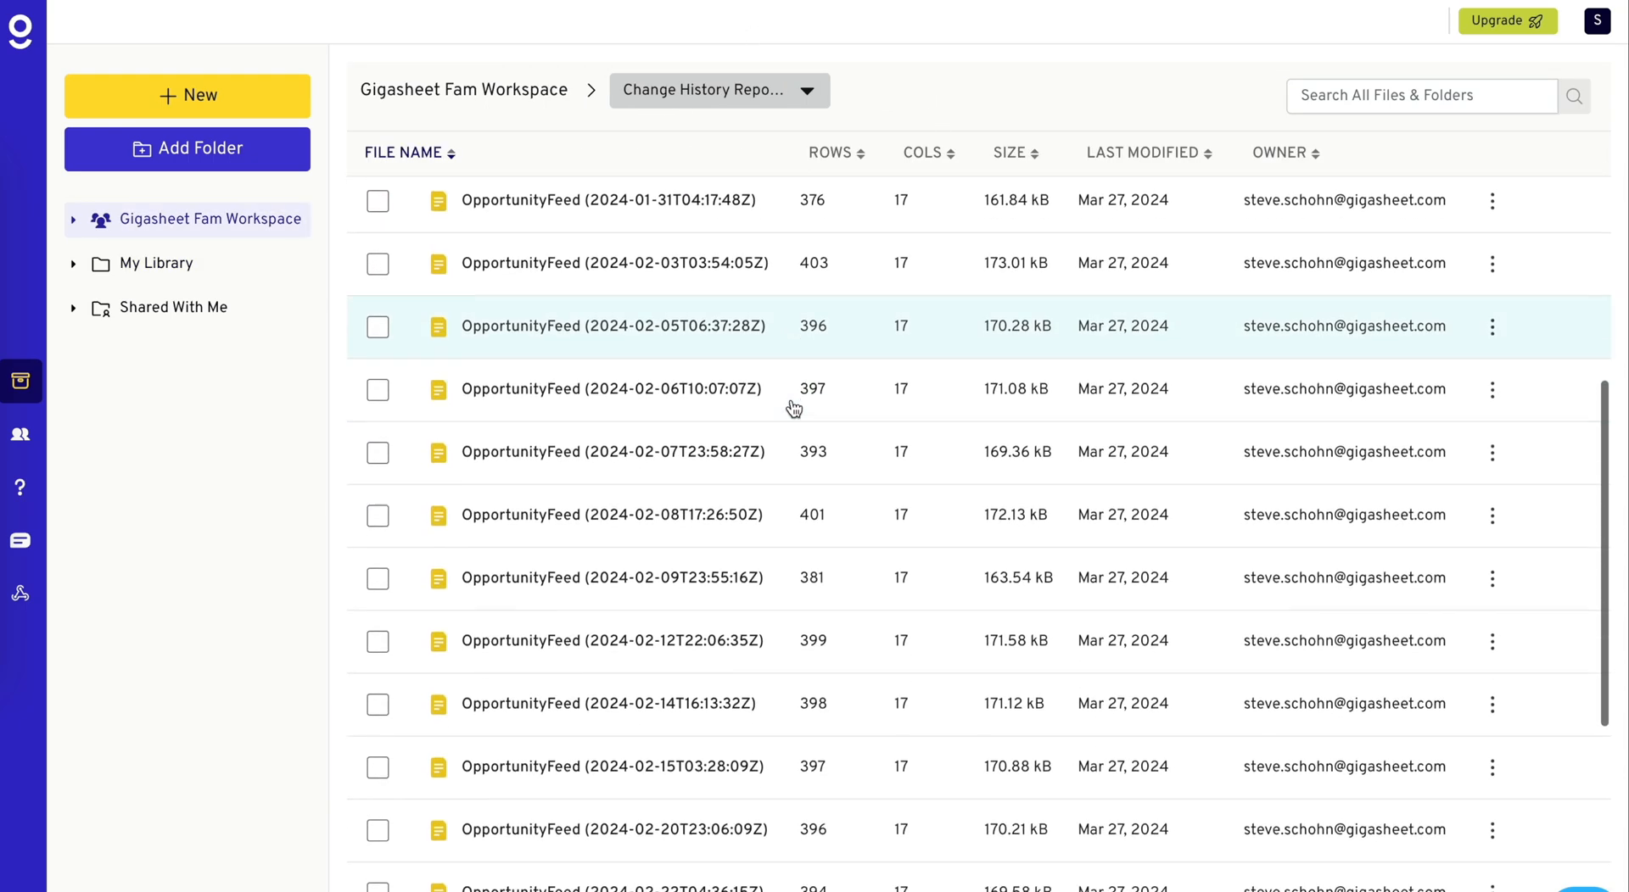
scroll(712, 365, up, 10)
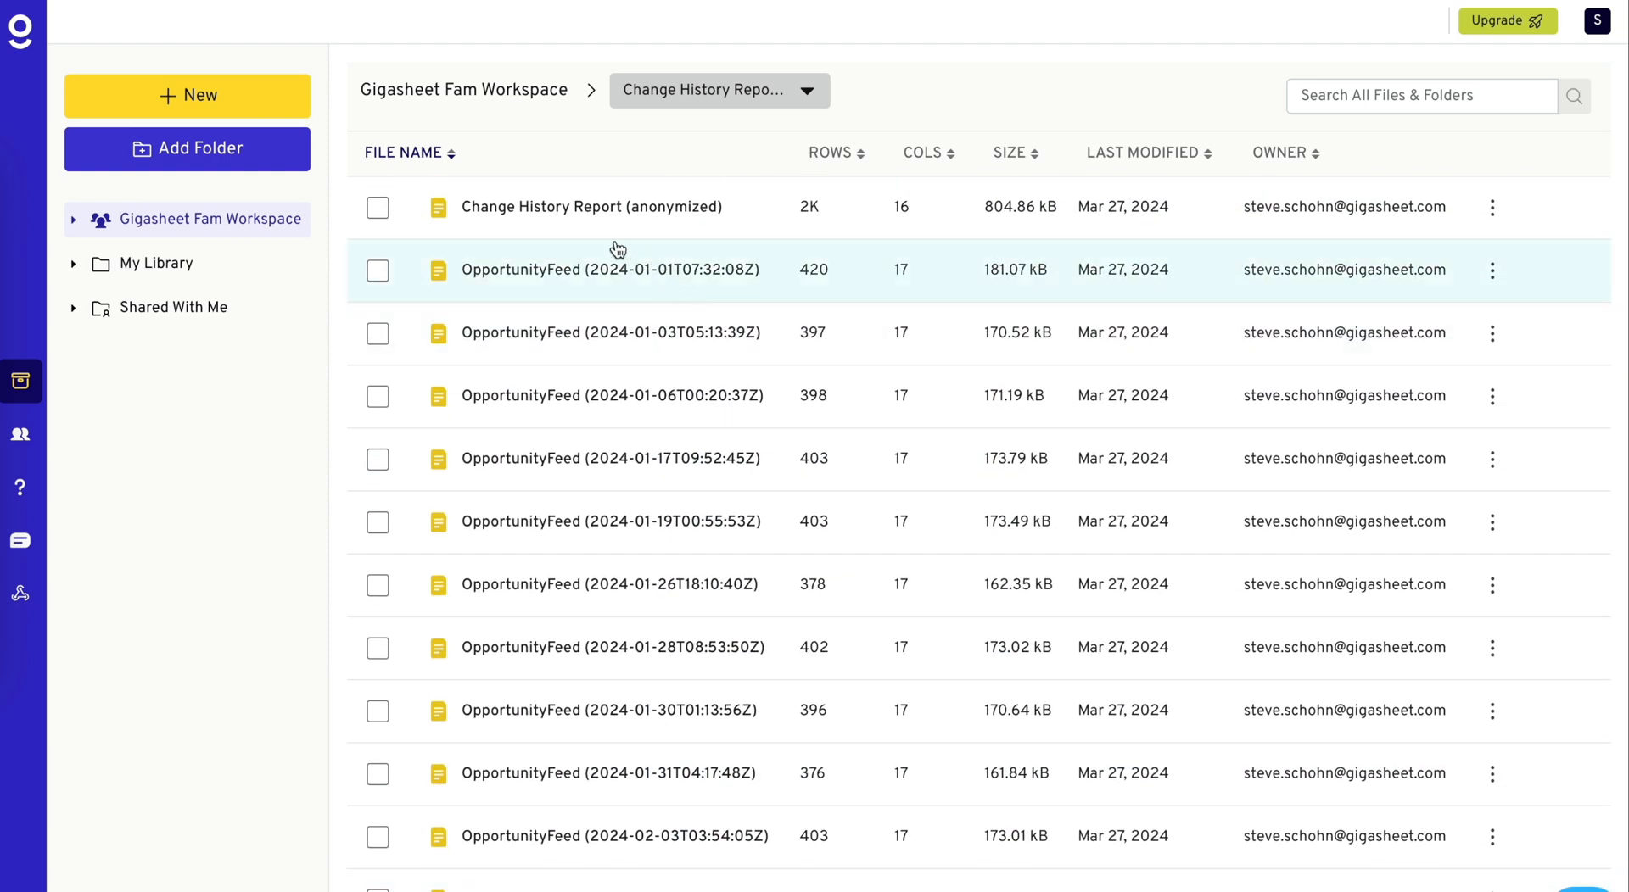
click(693, 215)
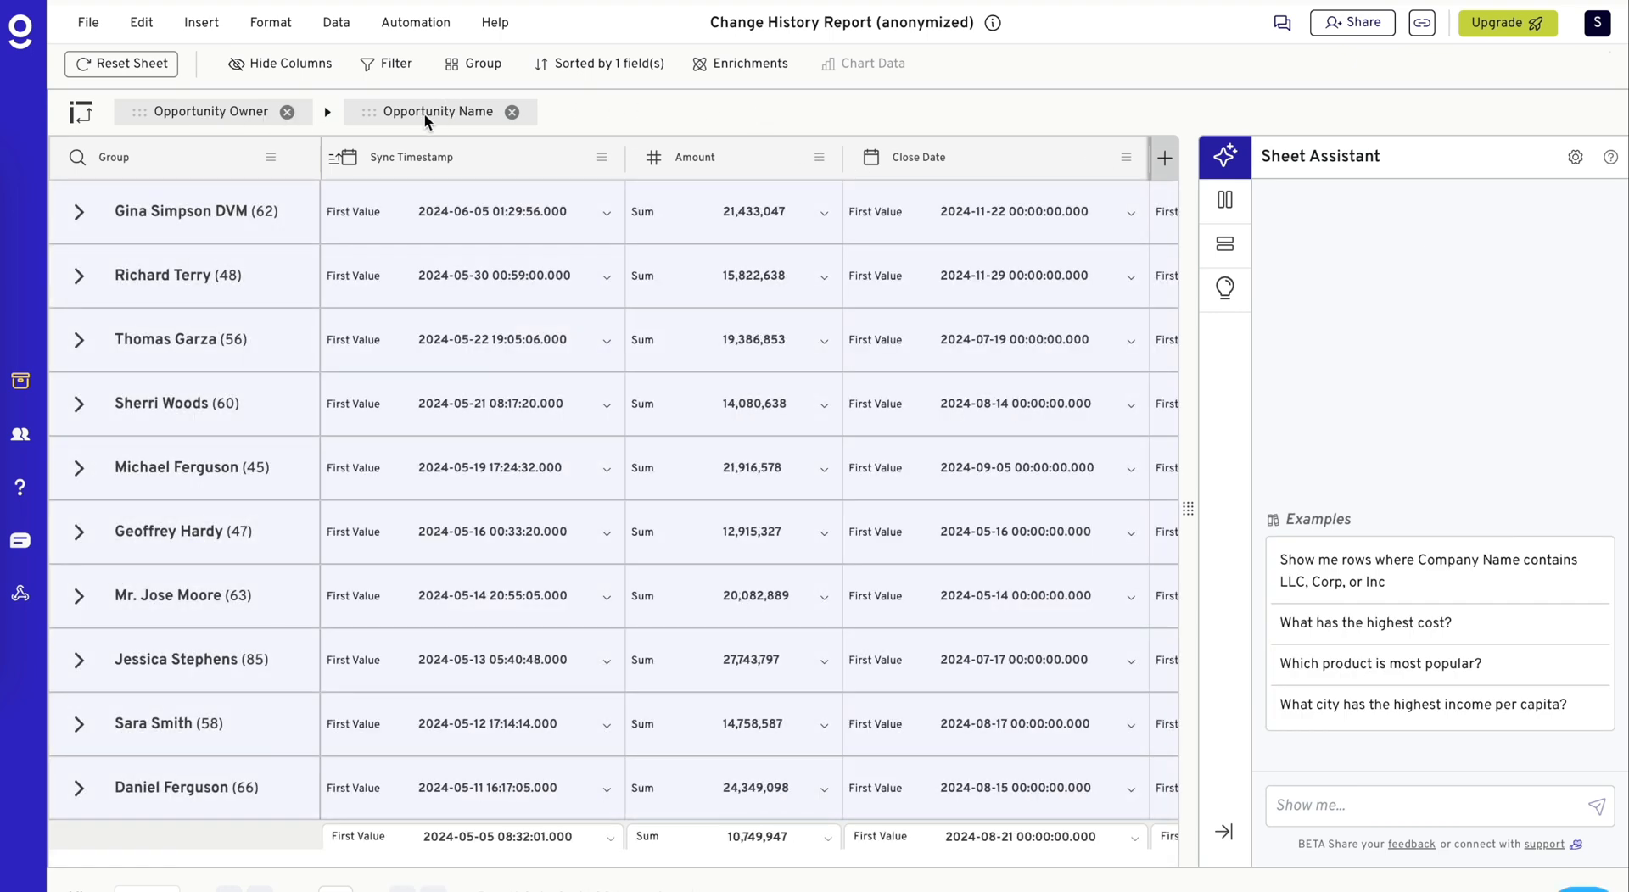
click(602, 64)
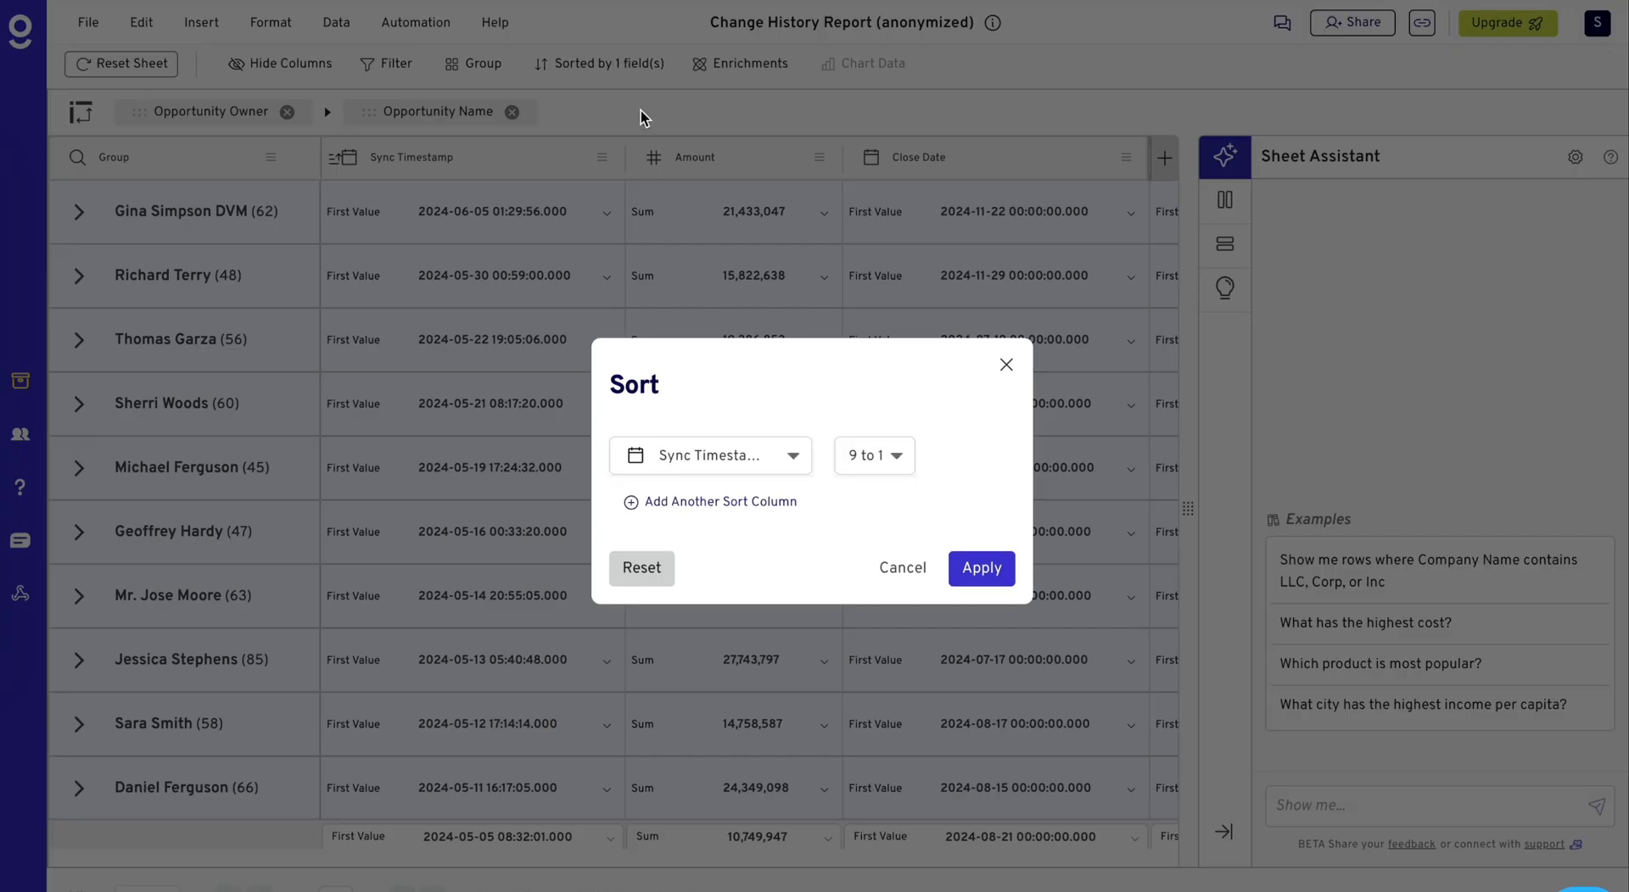
click(899, 574)
- Expand the opportunity owner group with 47 records to list its opportunities
scroll(319, 243, down, 2)
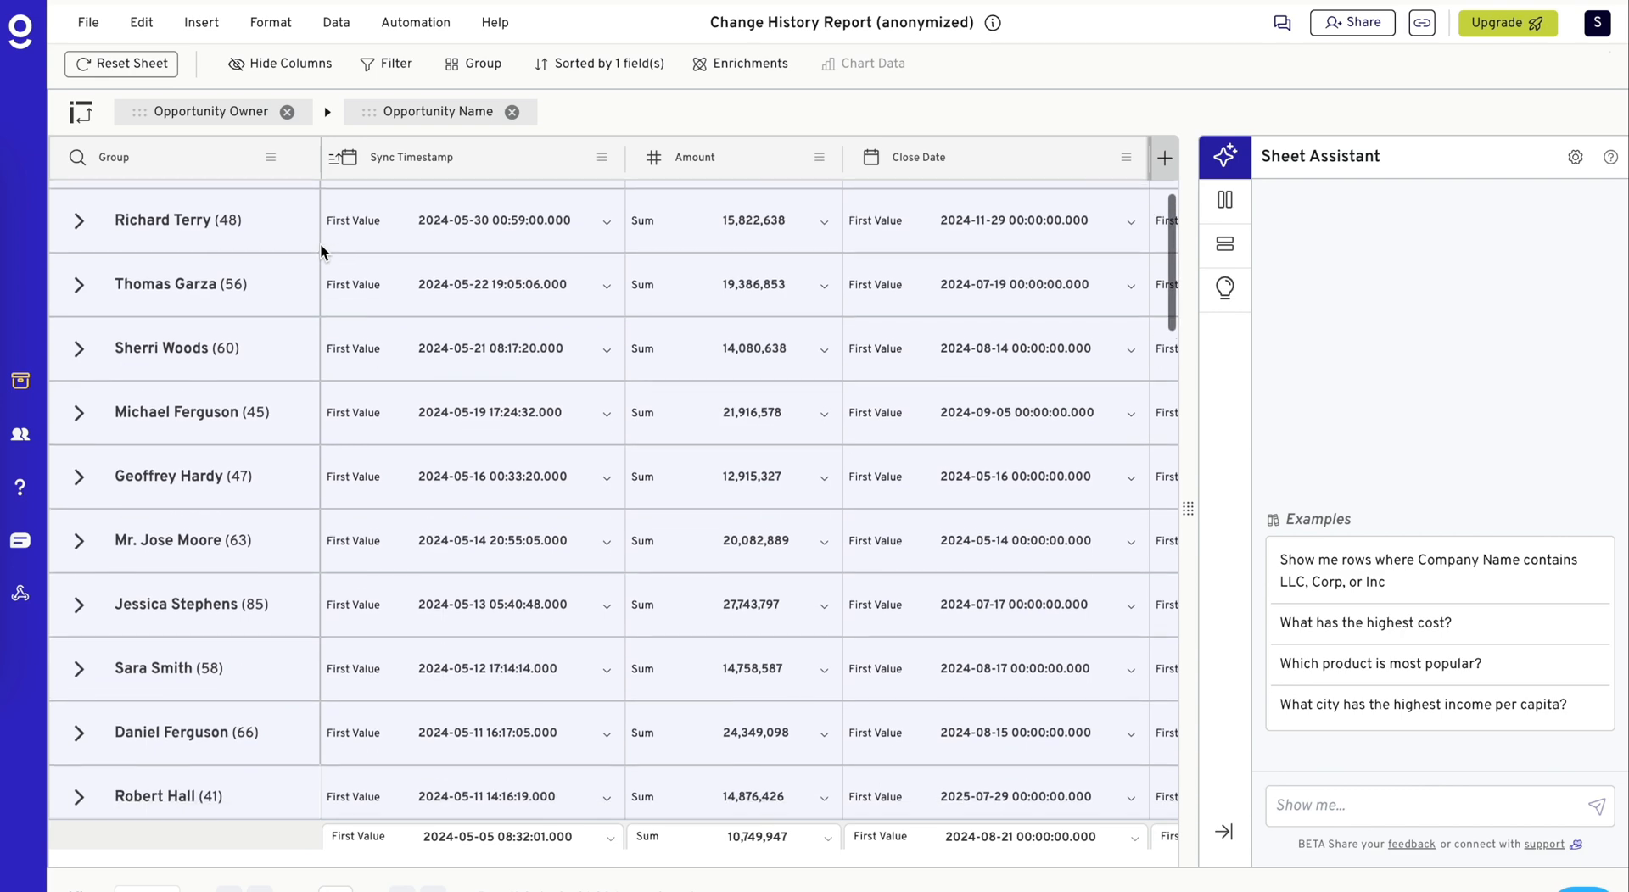
scroll(319, 243, down, 1)
click(81, 355)
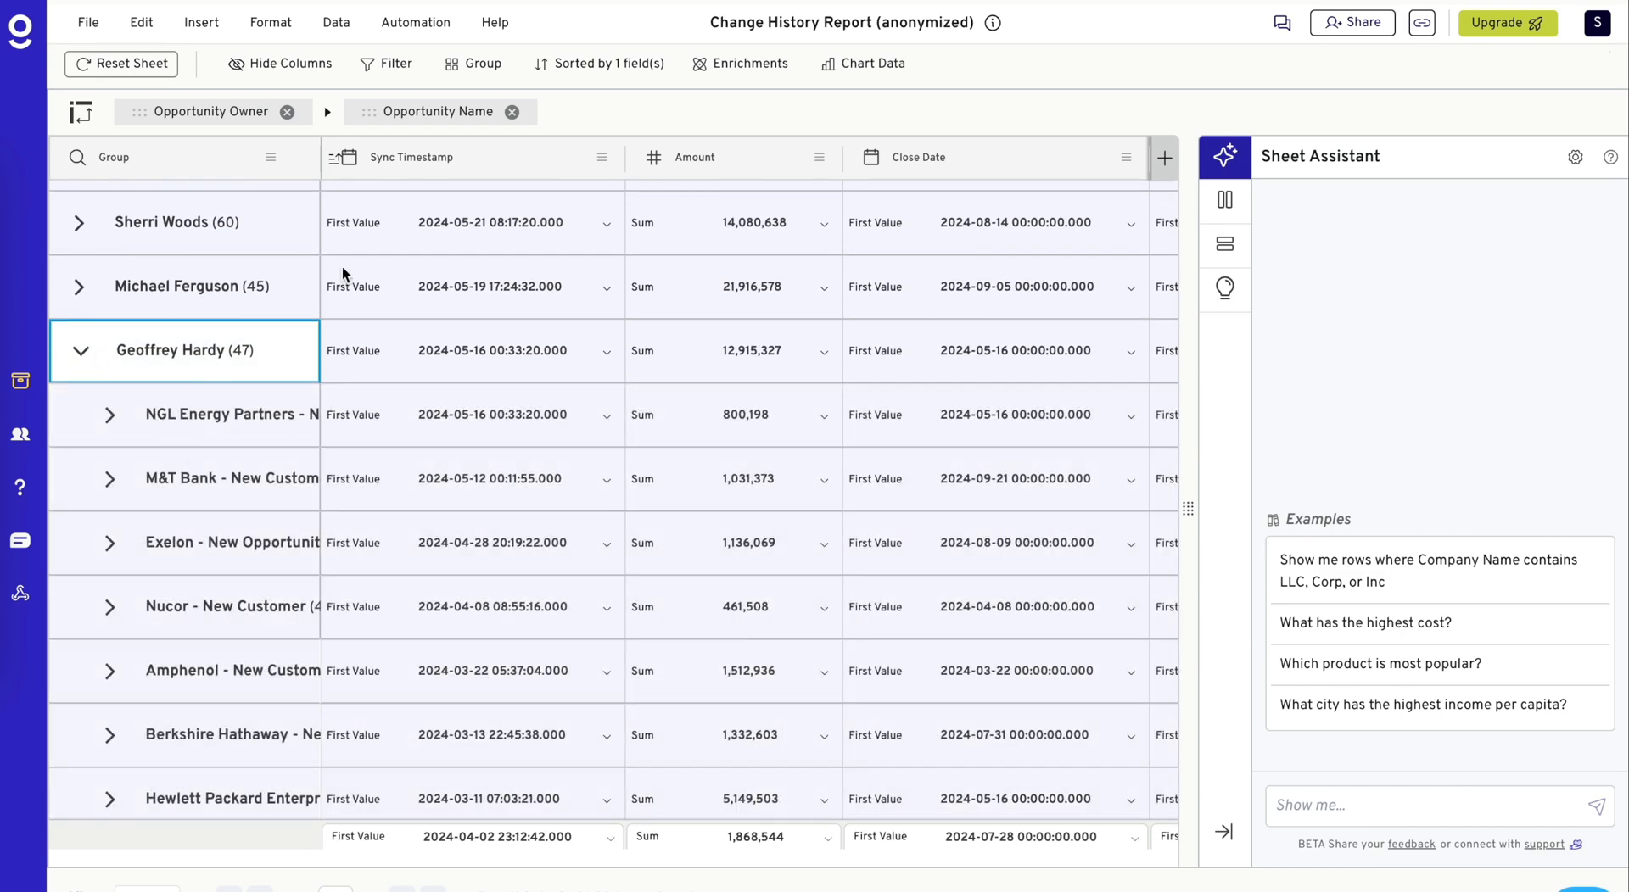
- Widen the Group column to fit the full opportunity names and collapse the side panel to enlarge the grid
drag(319, 151, 520, 156)
click(1224, 201)
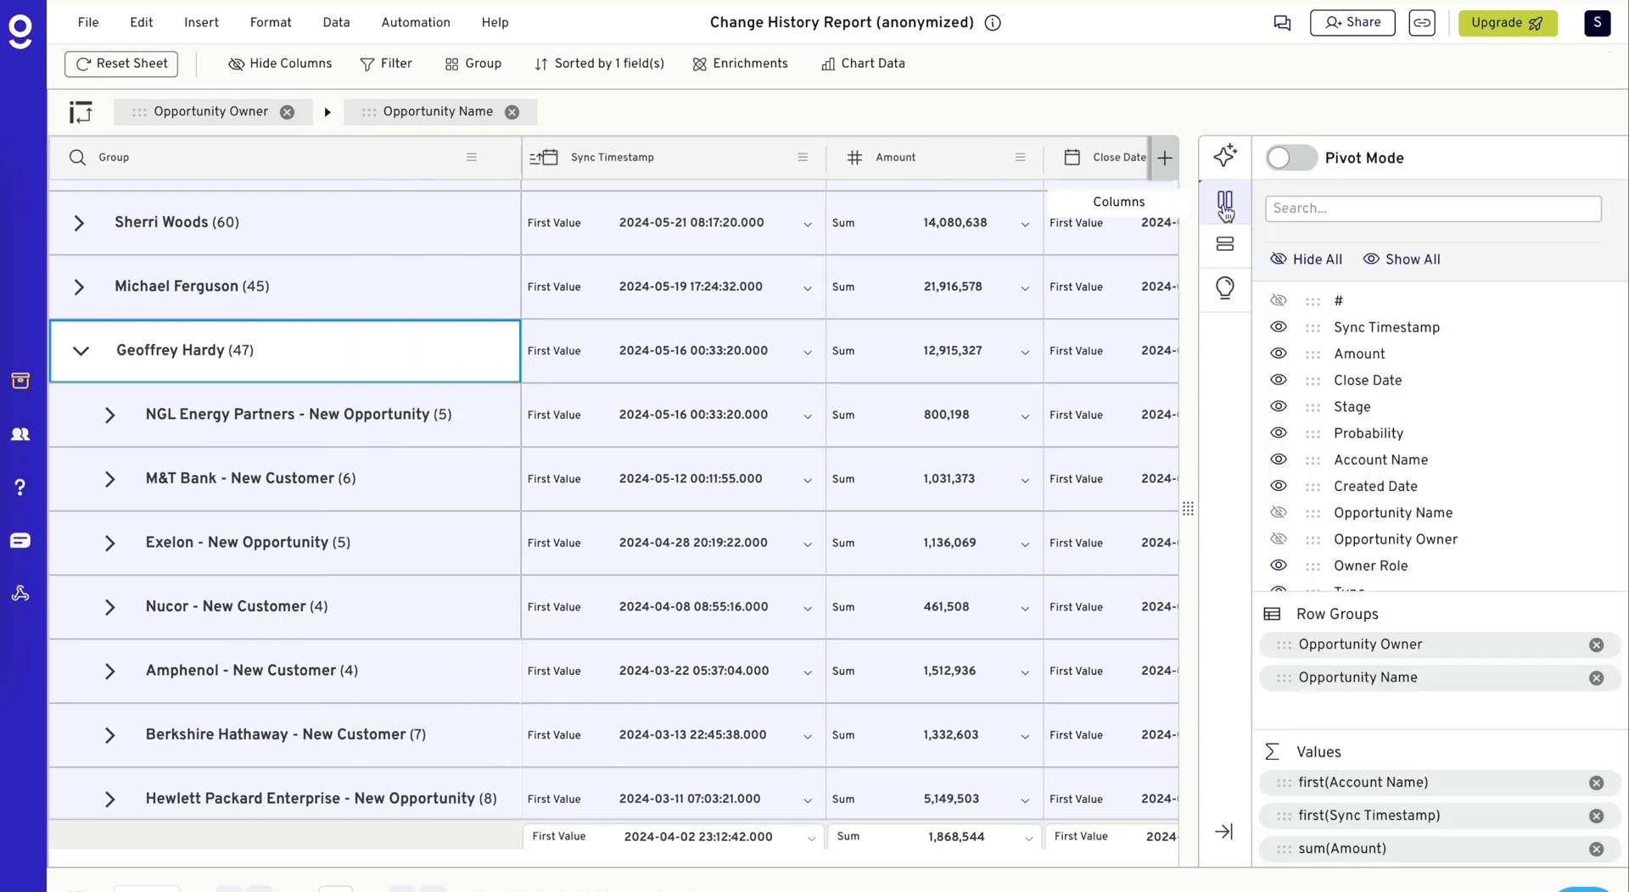
click(1221, 202)
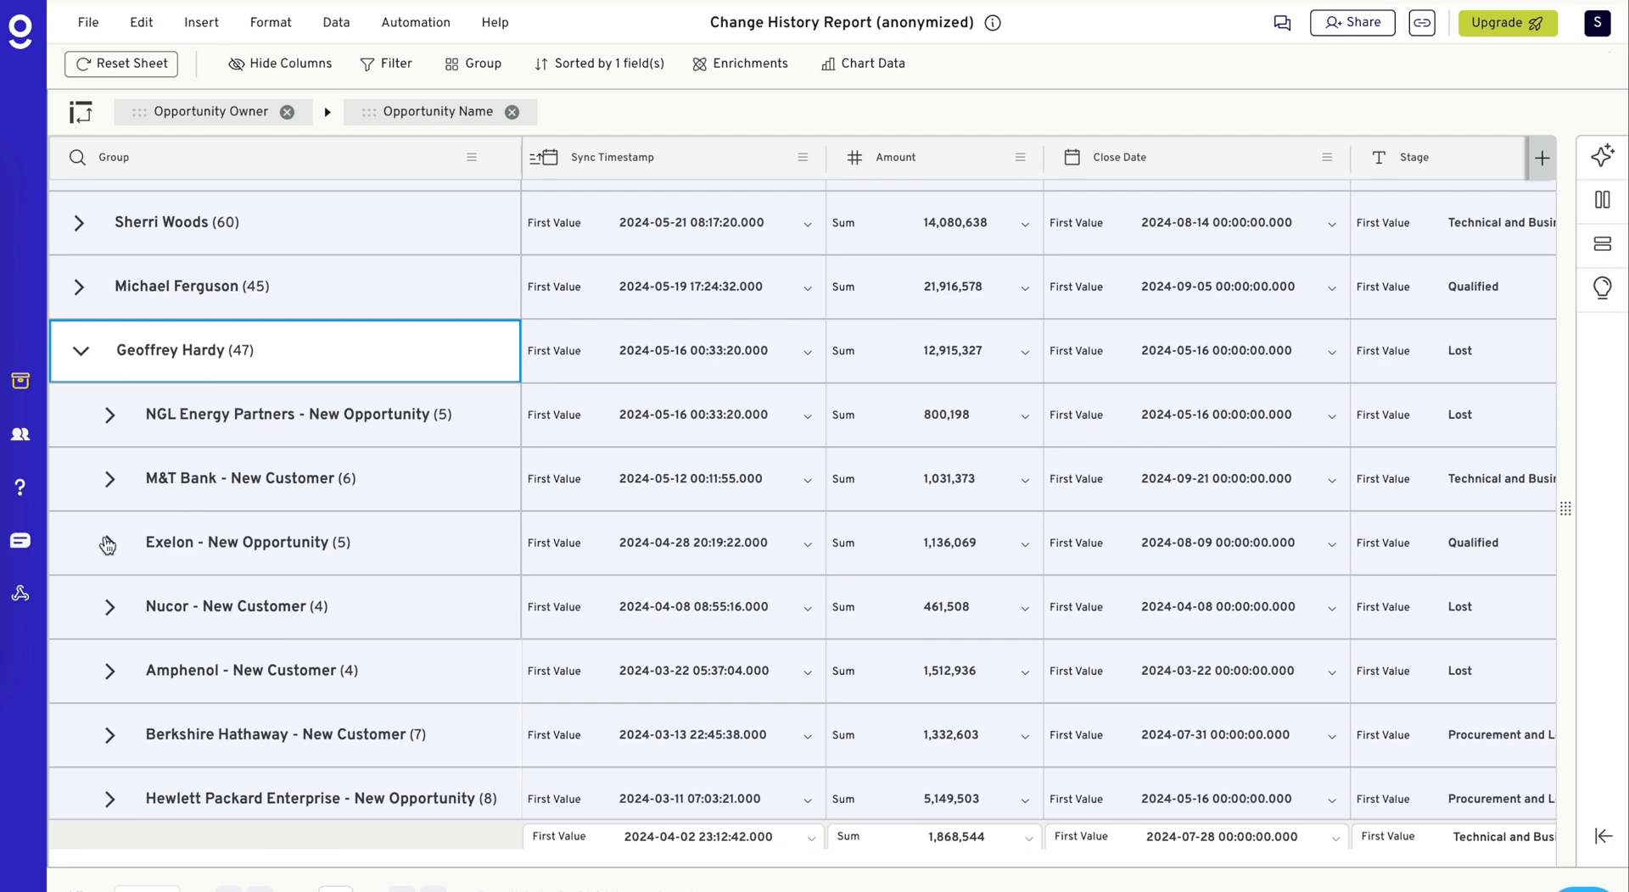
- Expand the M&T Bank - New Customer subgroup and examine how amount, close date, stage and probability change between its records
click(111, 480)
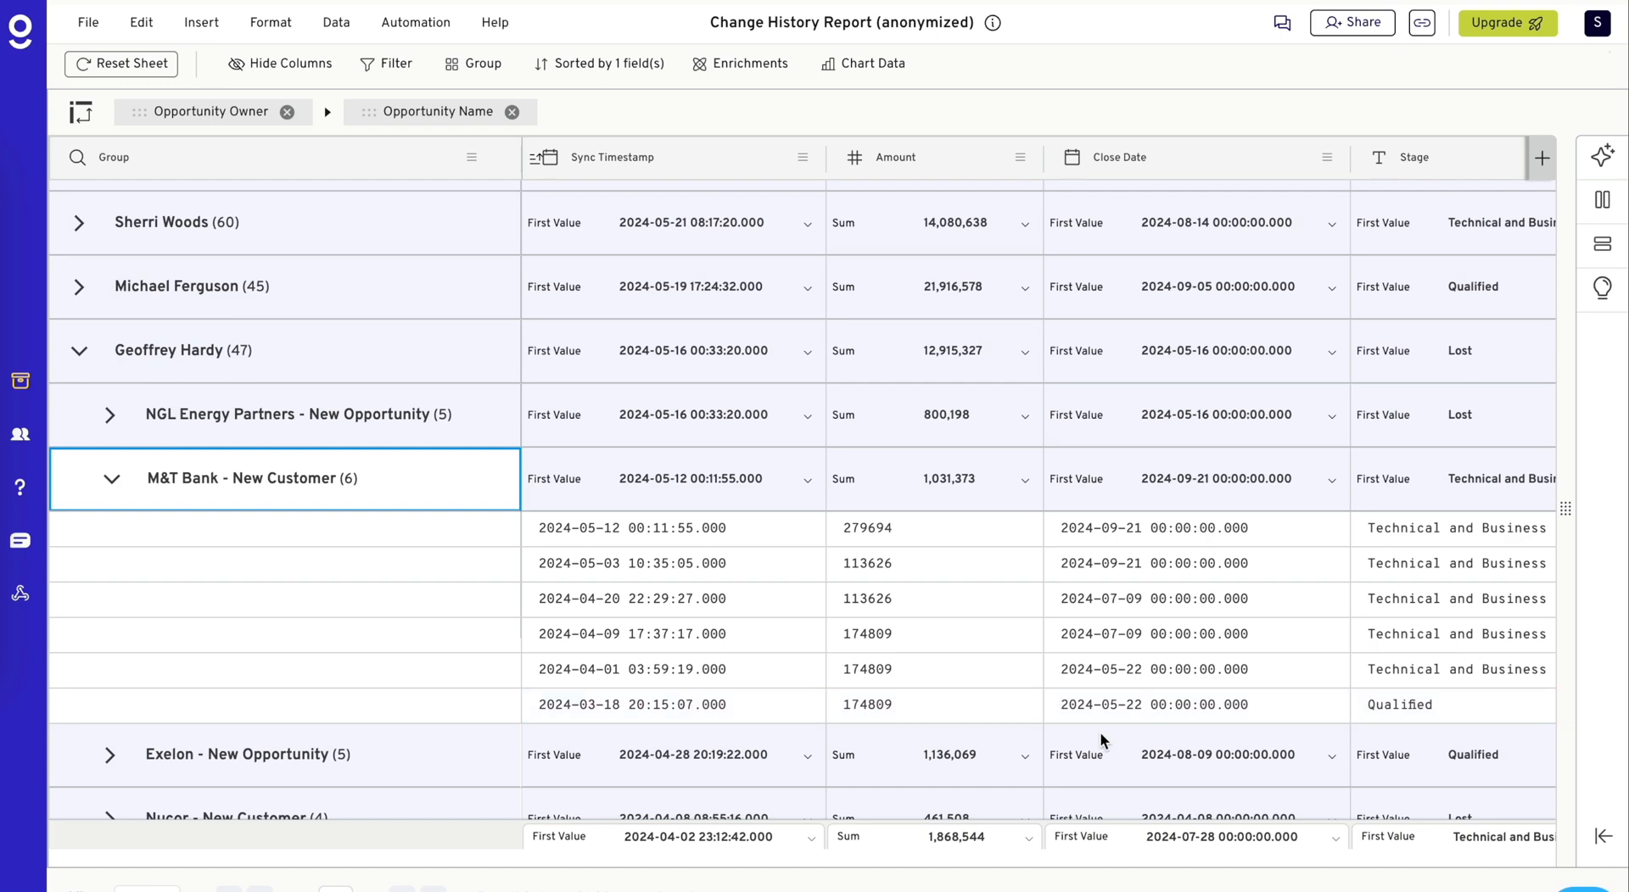
scroll(1162, 706, right, 10)
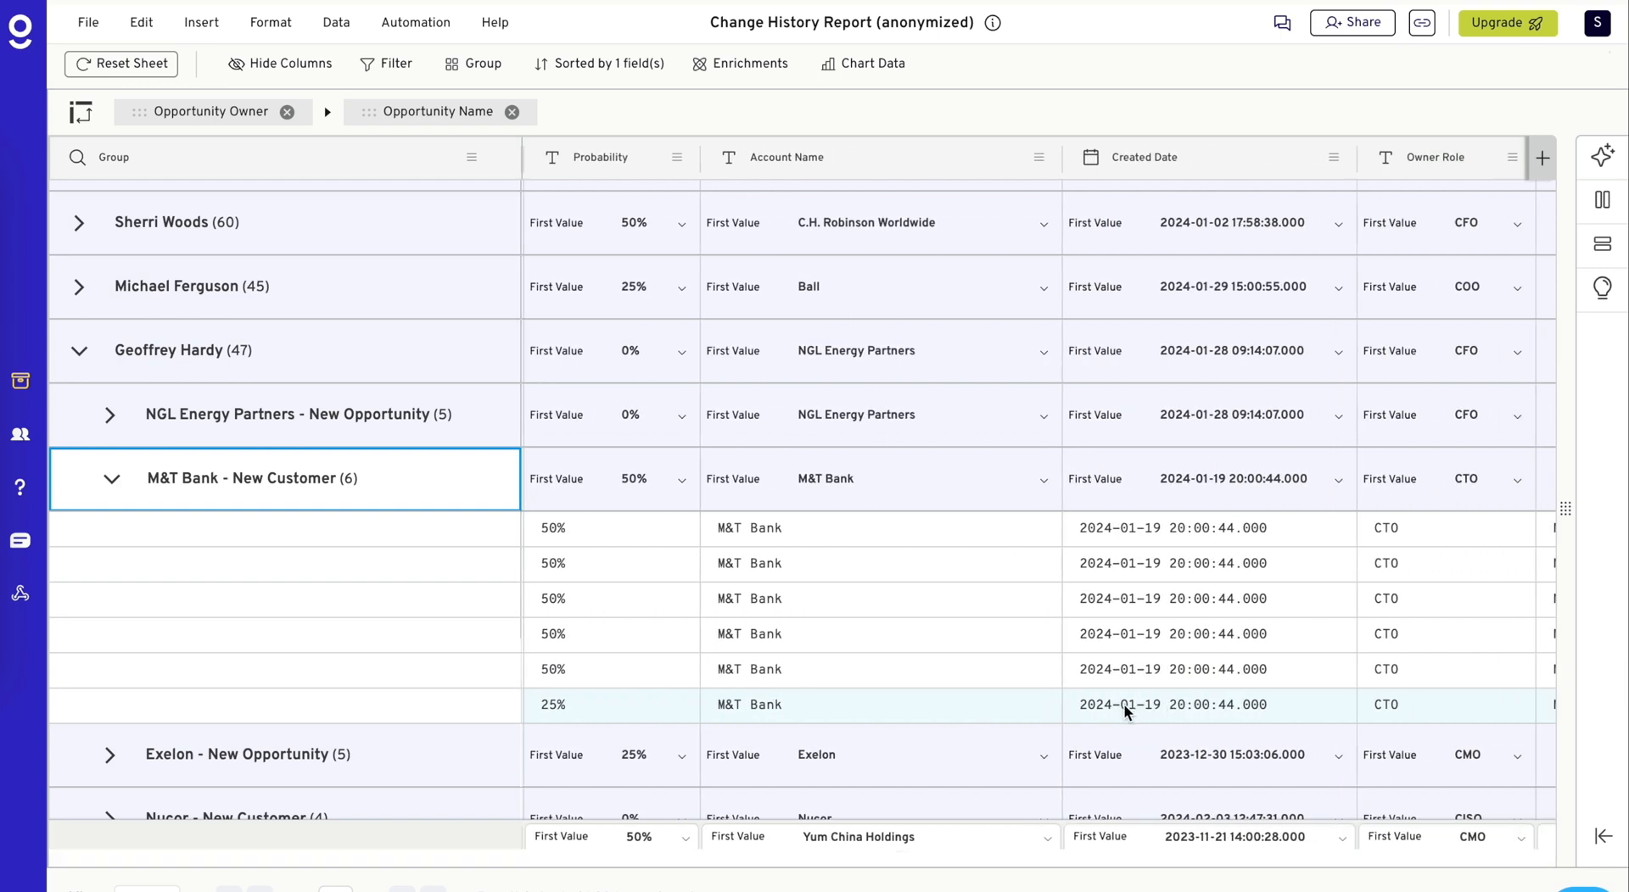
scroll(1116, 706, left, 10)
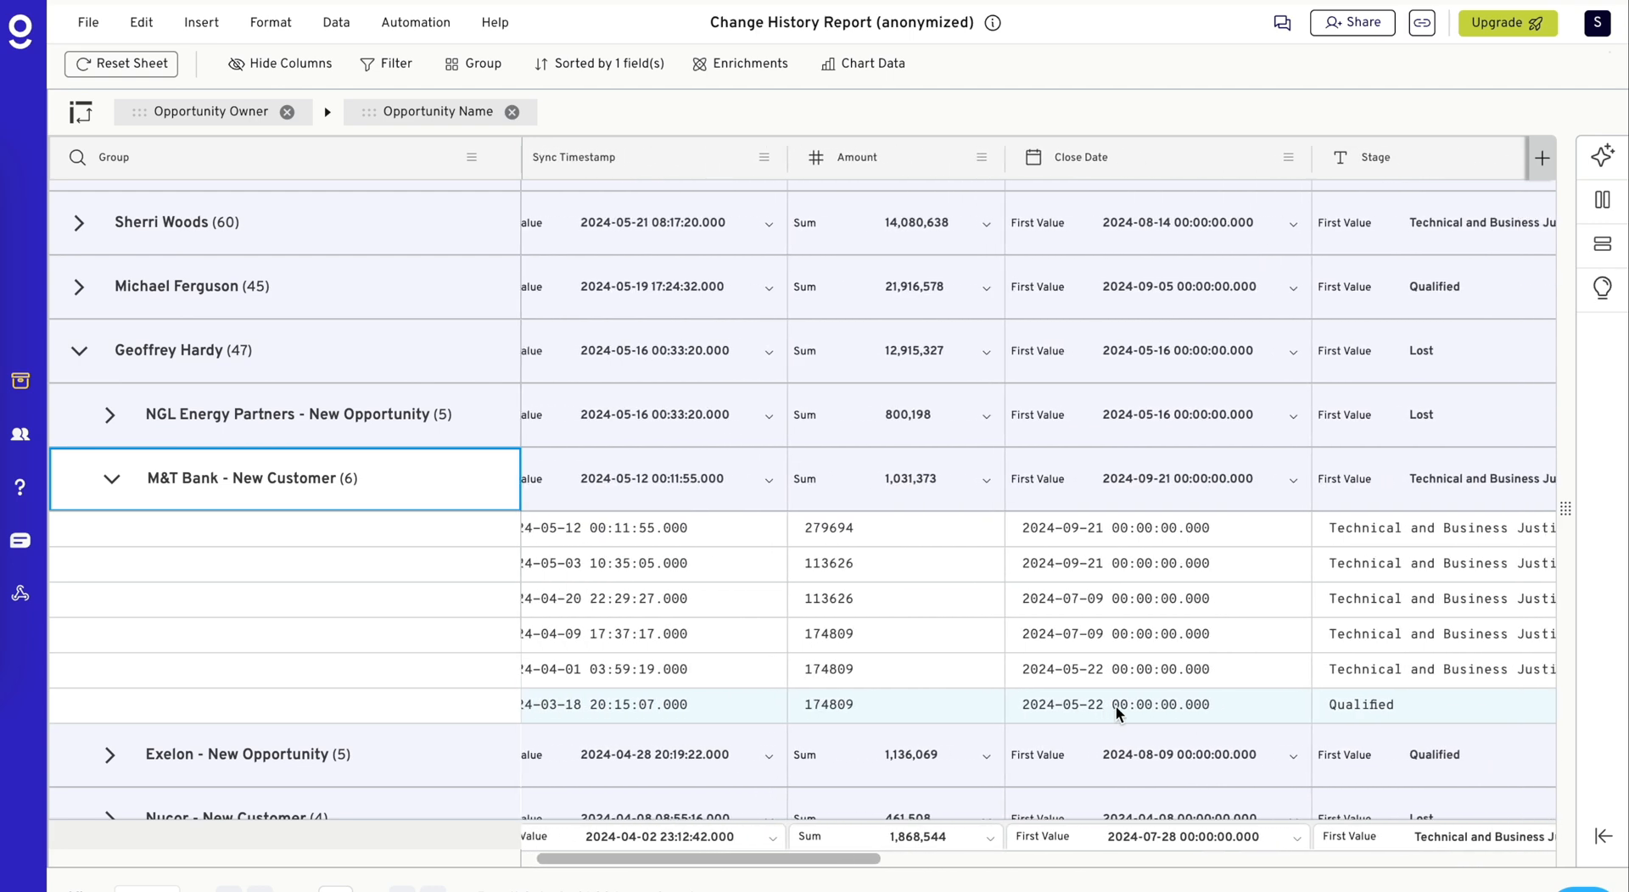
scroll(1116, 706, right, 1)
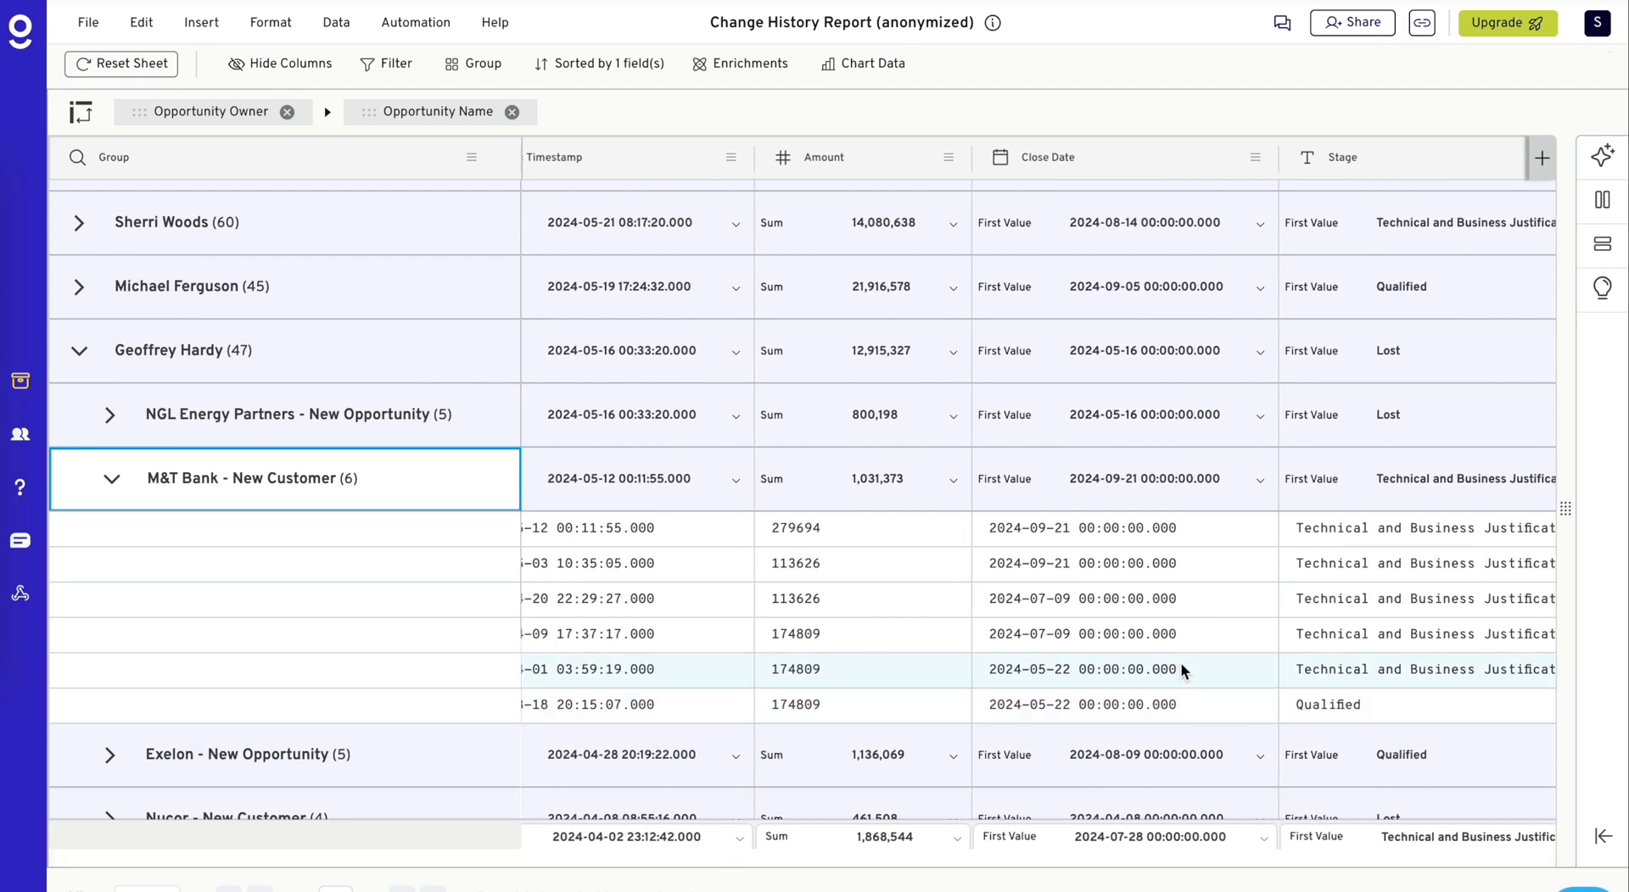
scroll(1140, 669, left, 2)
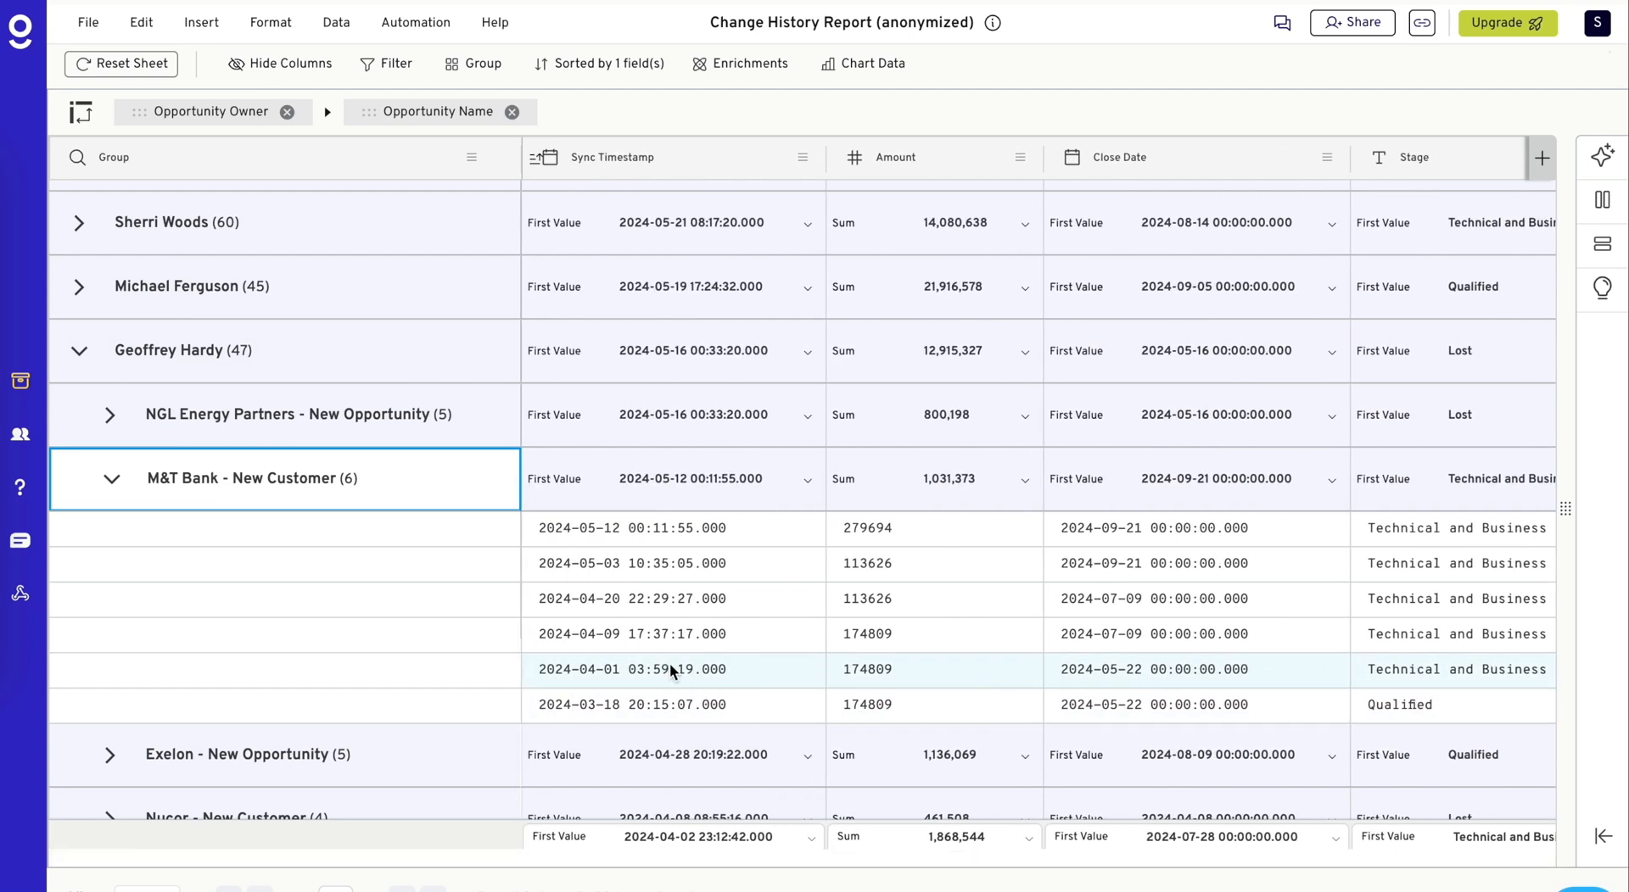
scroll(1440, 696, right, 1)
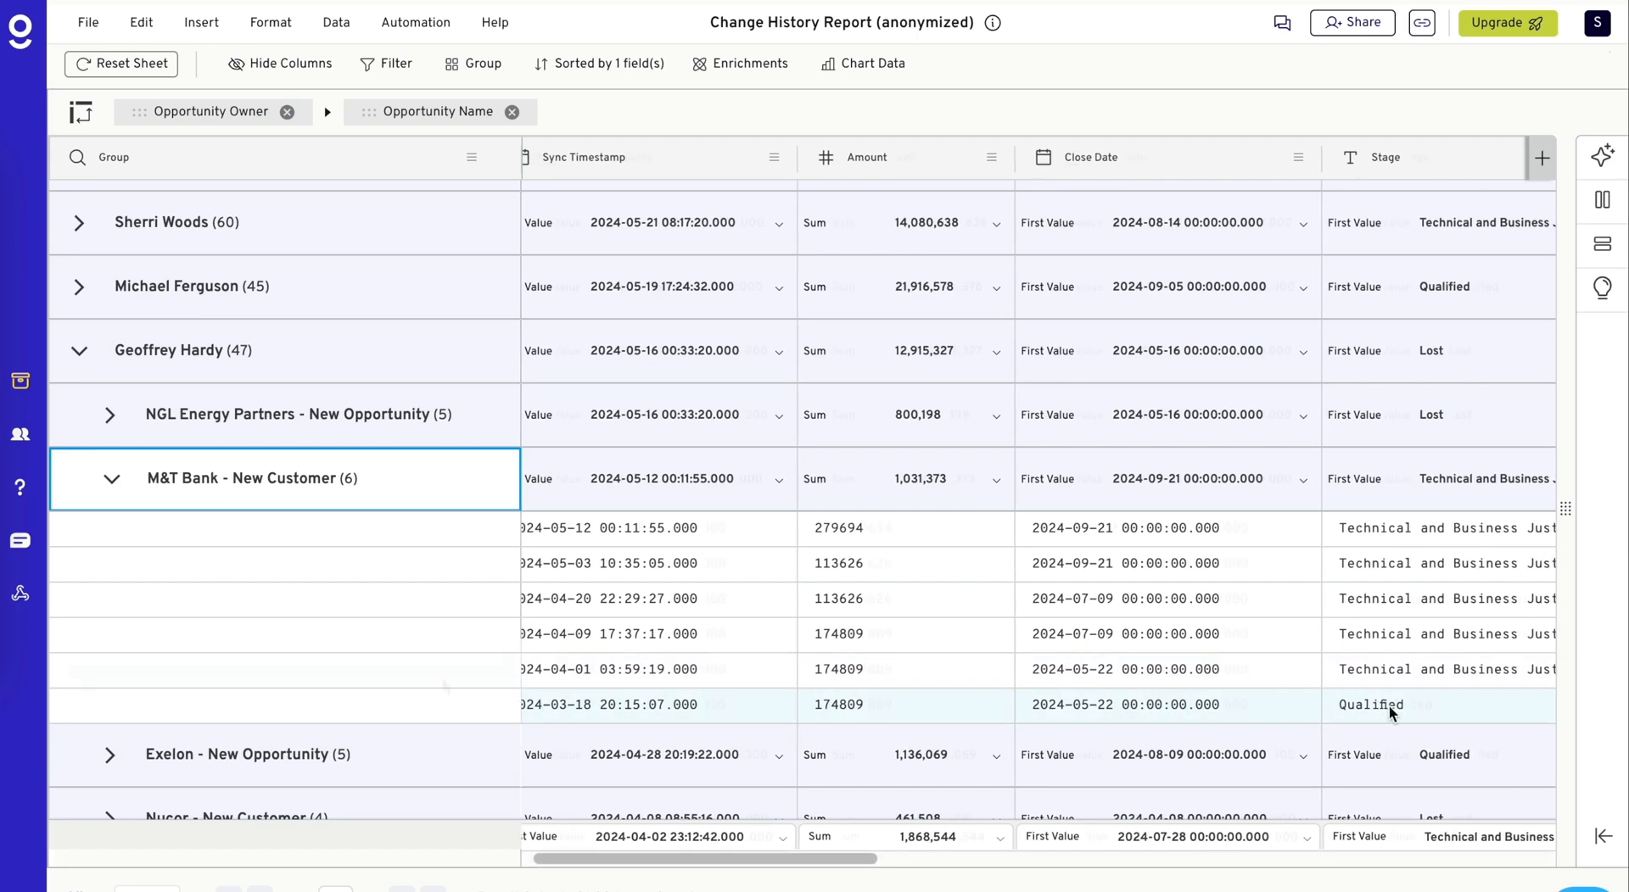
- Collapse the M&T Bank - New Customer subgroup and filter the rows to those where Account Name equals ABM Industries
click(110, 481)
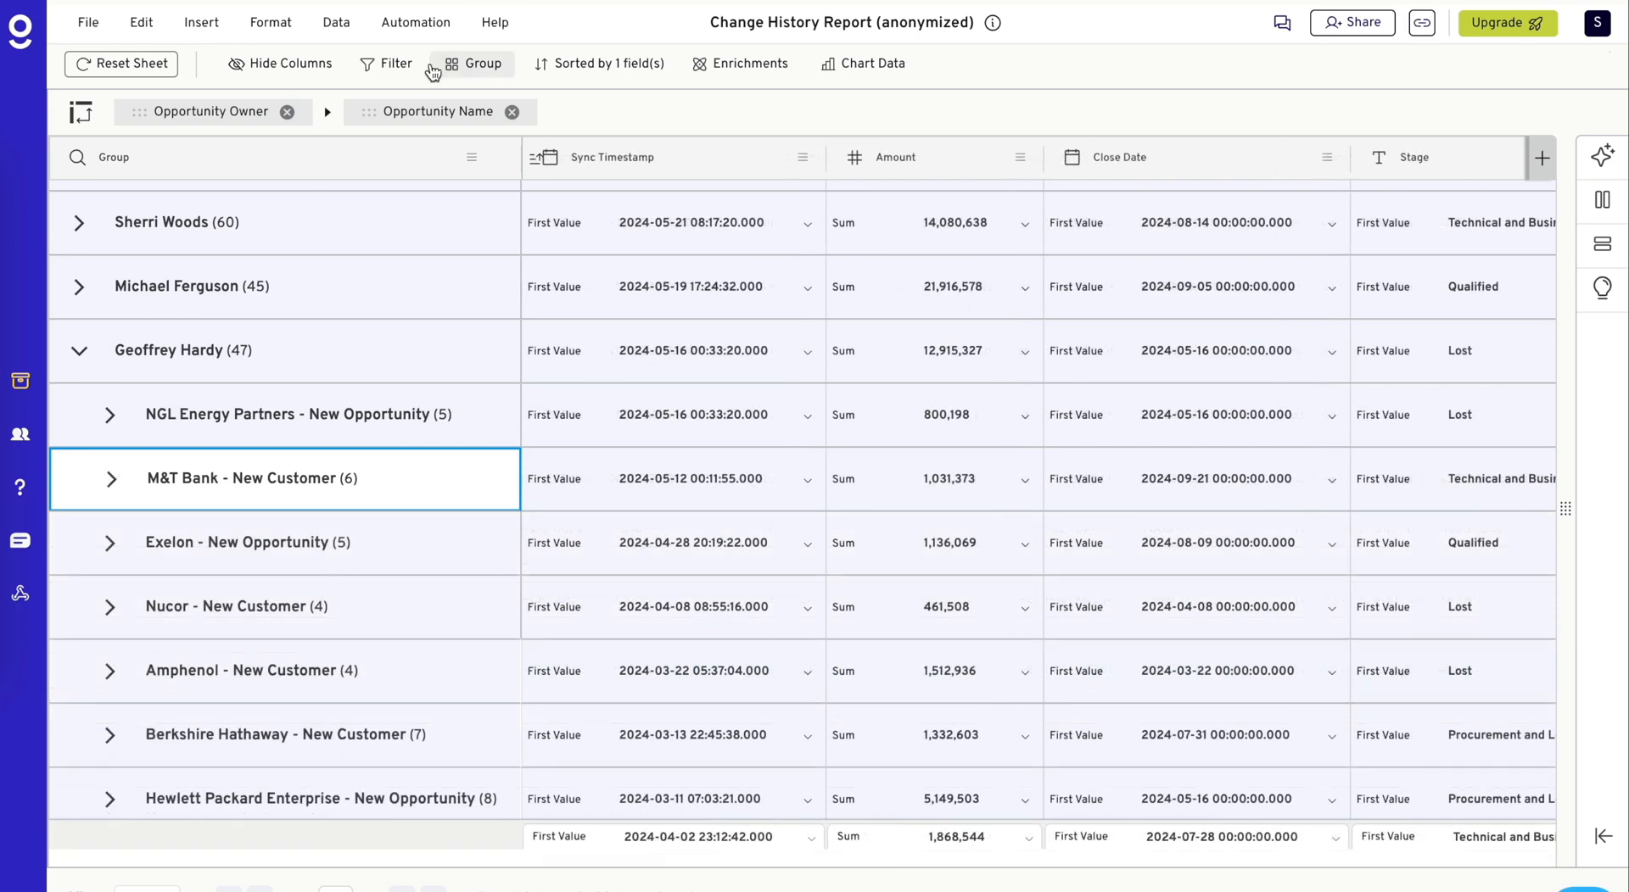
click(395, 64)
click(647, 459)
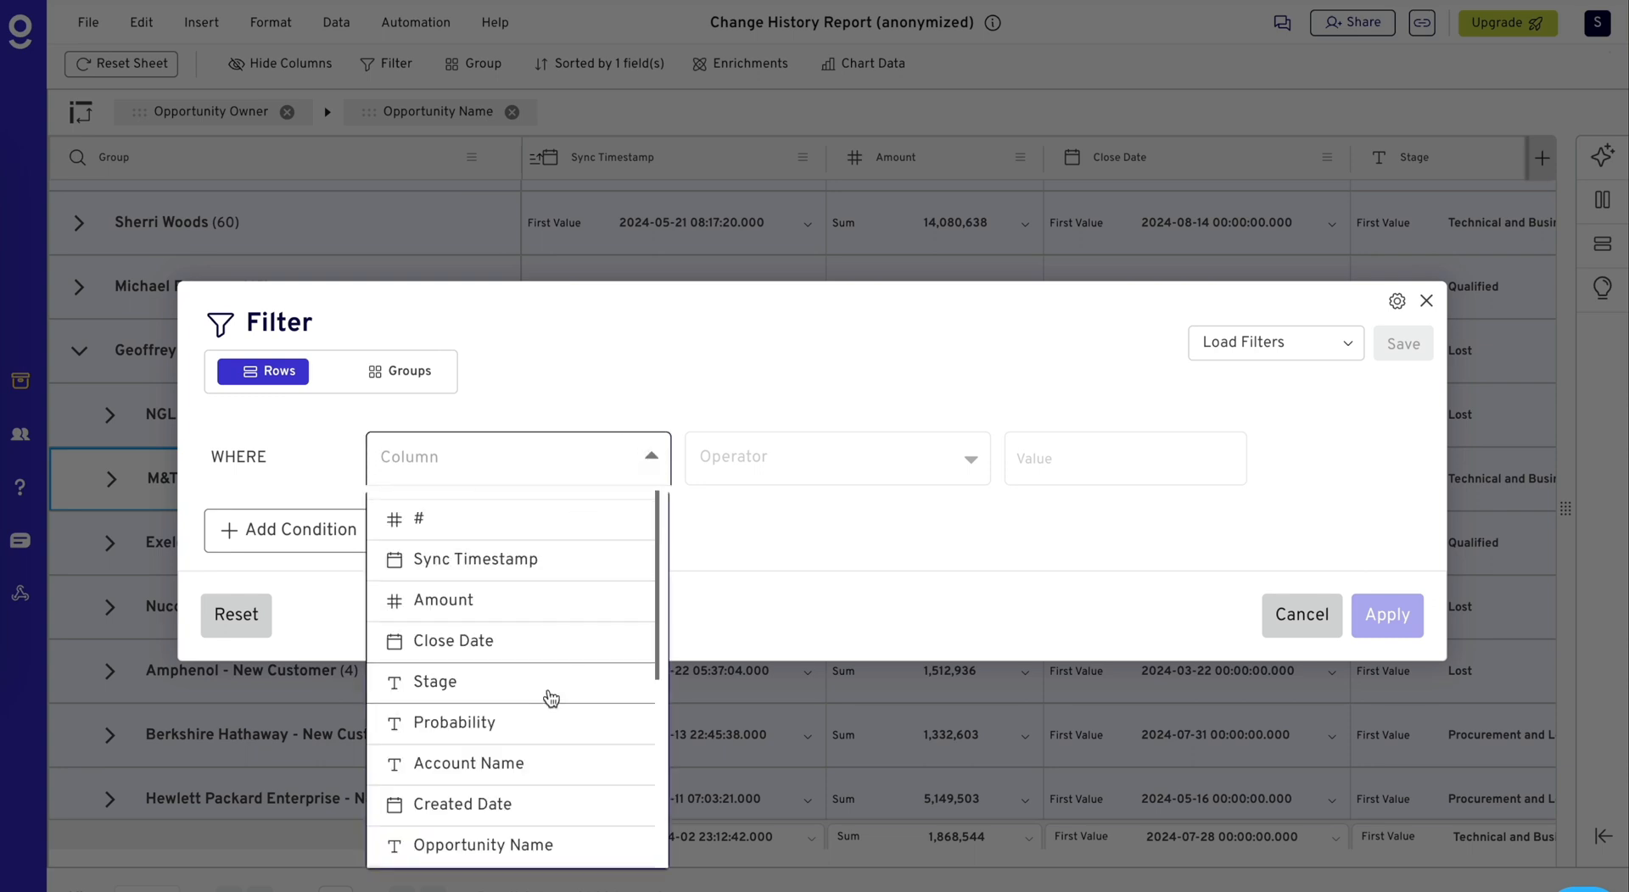
scroll(543, 721, down, 1)
click(544, 739)
click(829, 439)
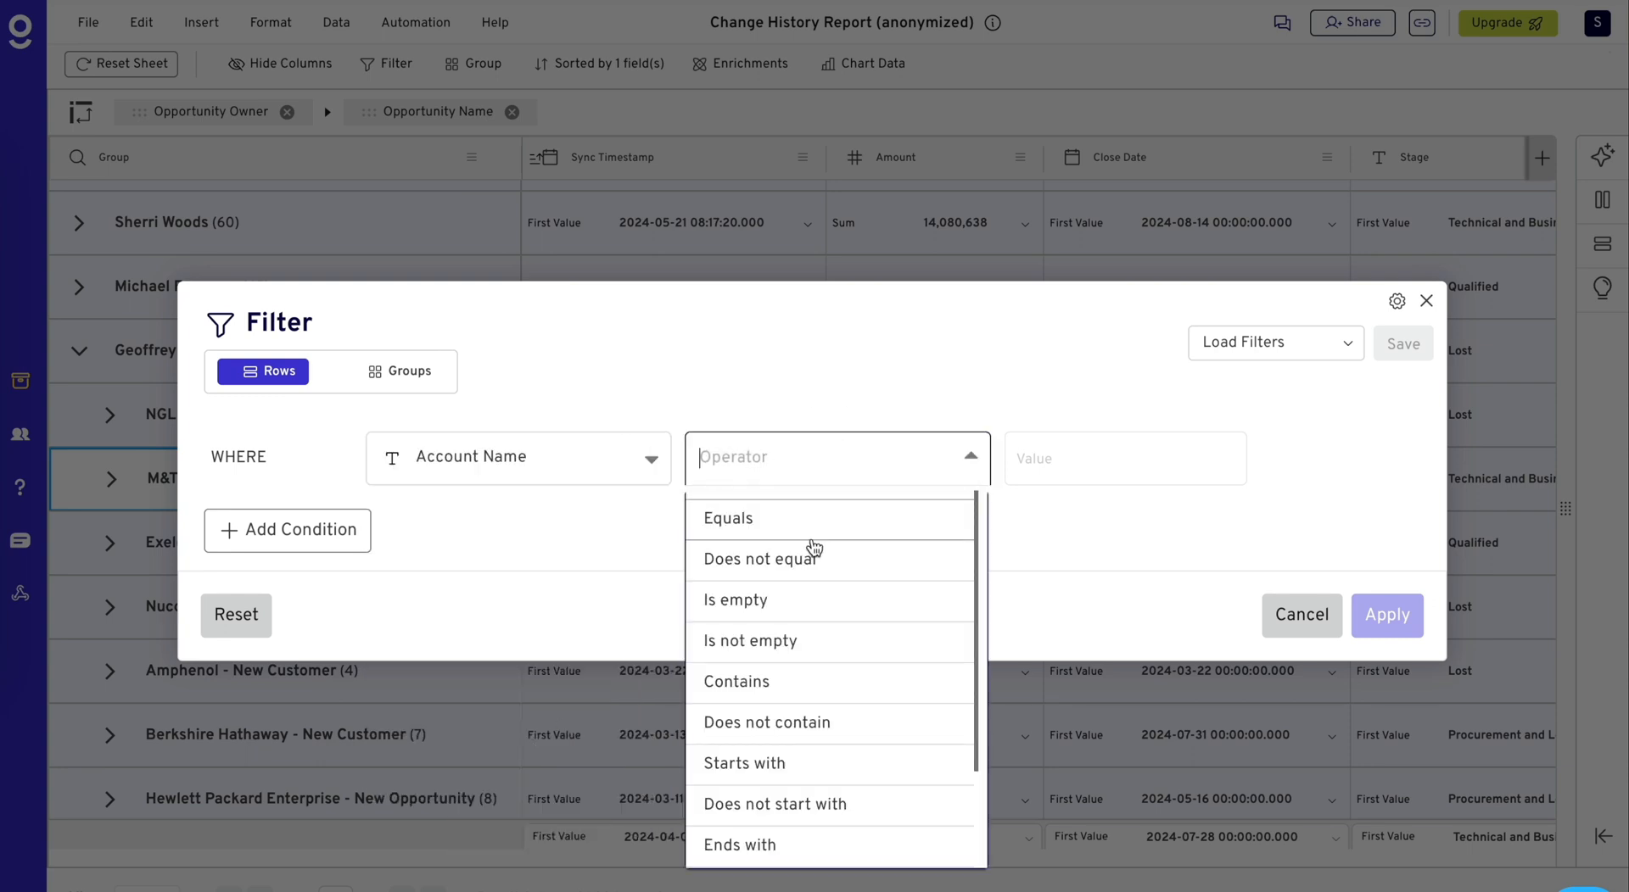
click(815, 517)
click(1130, 478)
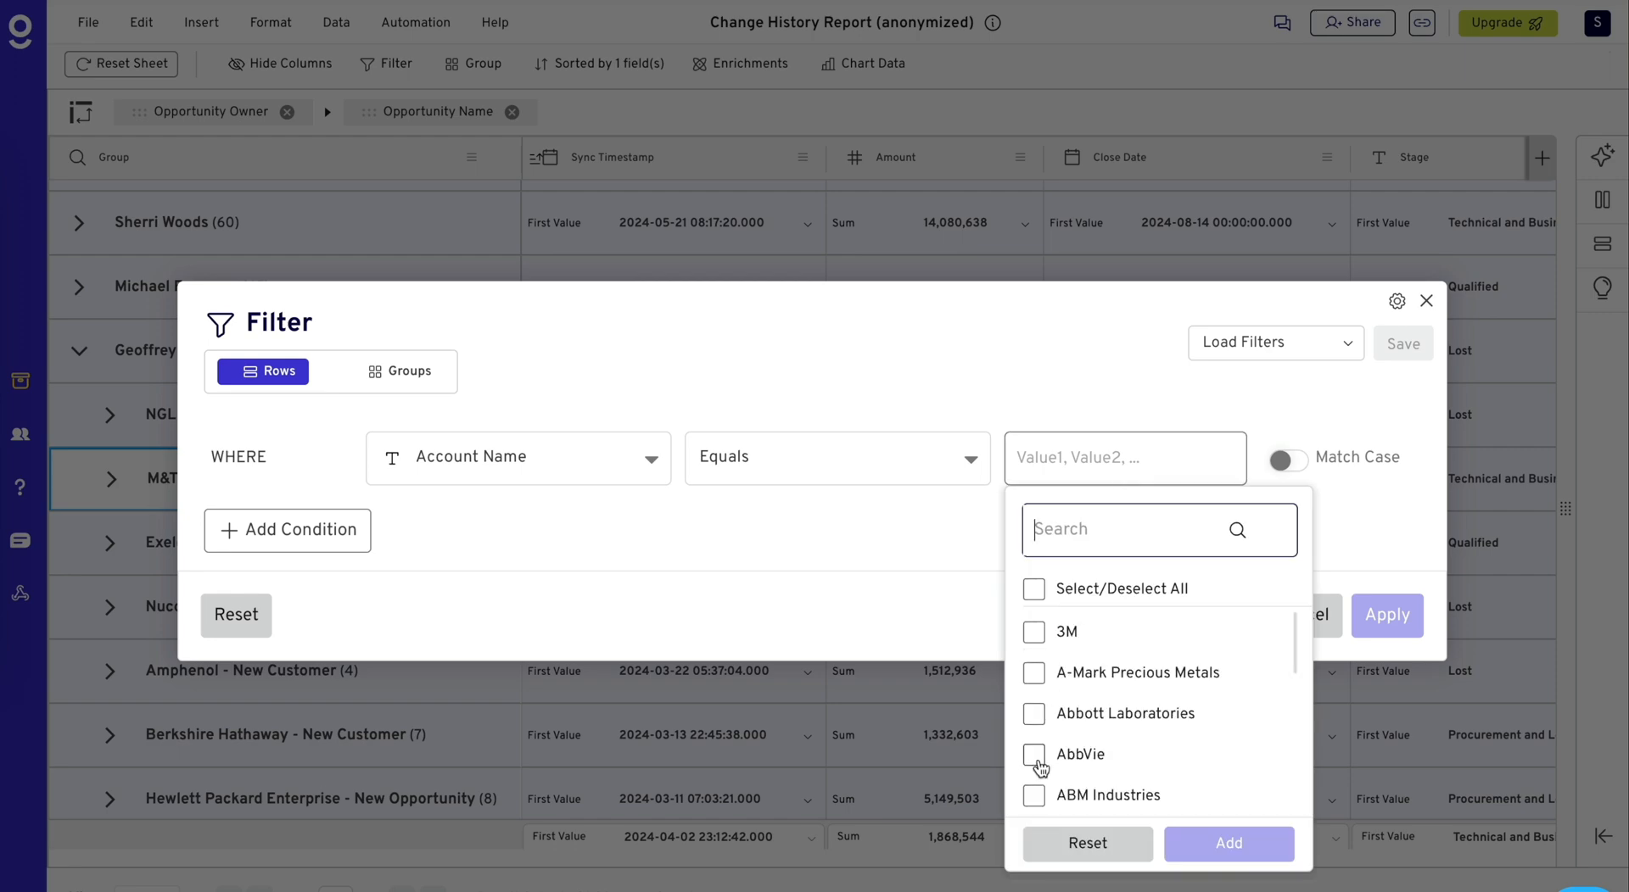
click(1034, 797)
click(1234, 842)
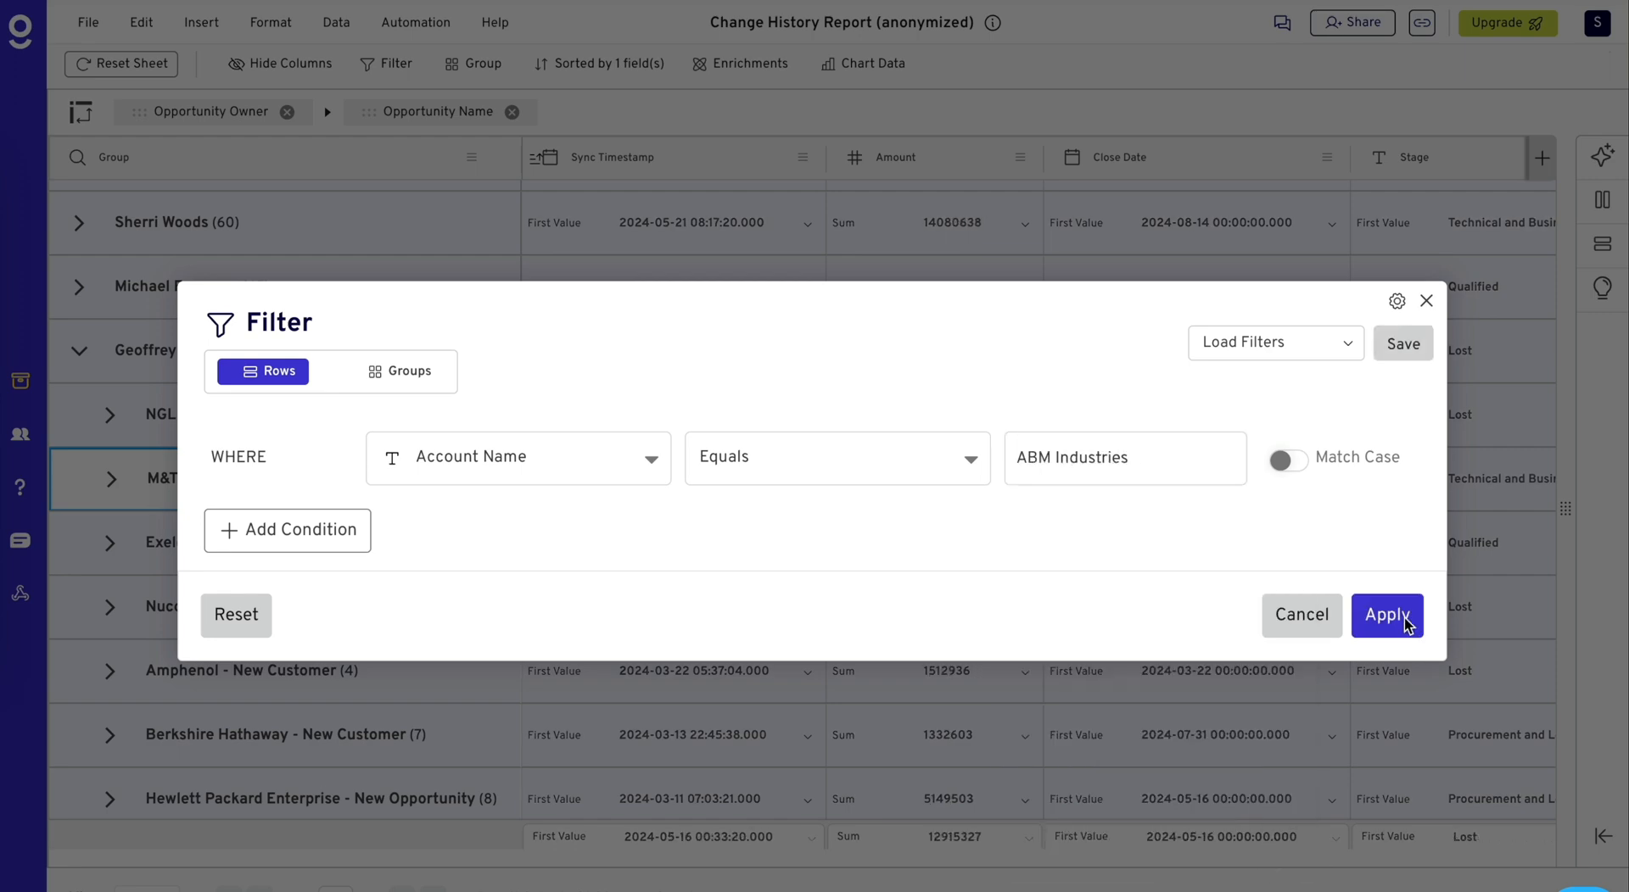
click(1391, 615)
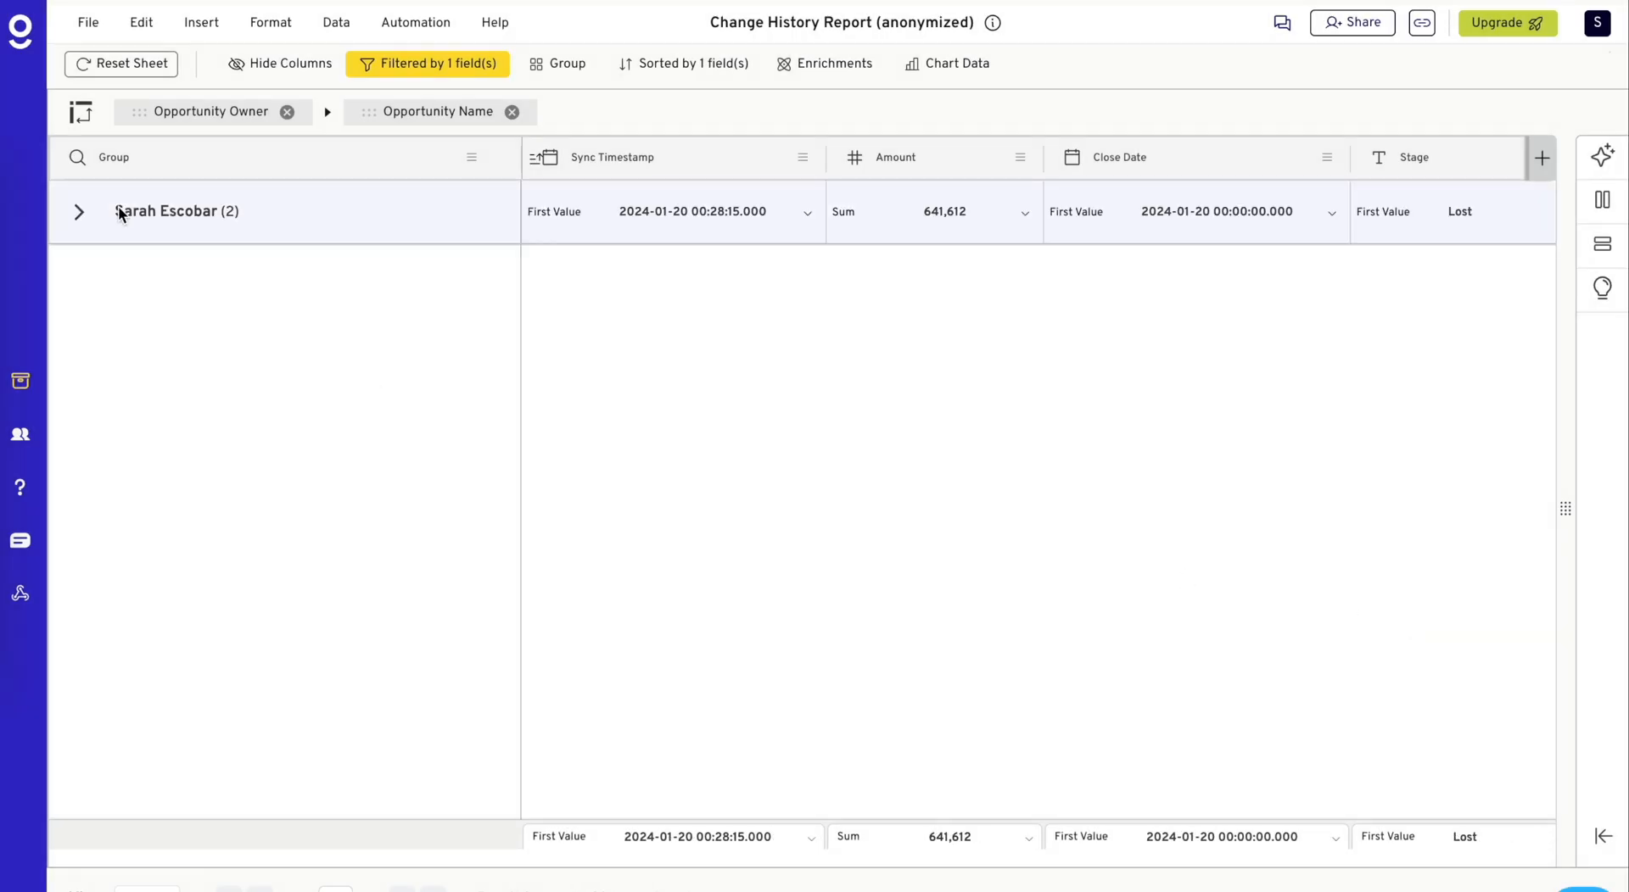
- Expand the remaining opportunity owner group and its ABM Industries - New Opportunity subgroup to examine the change records
click(75, 215)
click(111, 280)
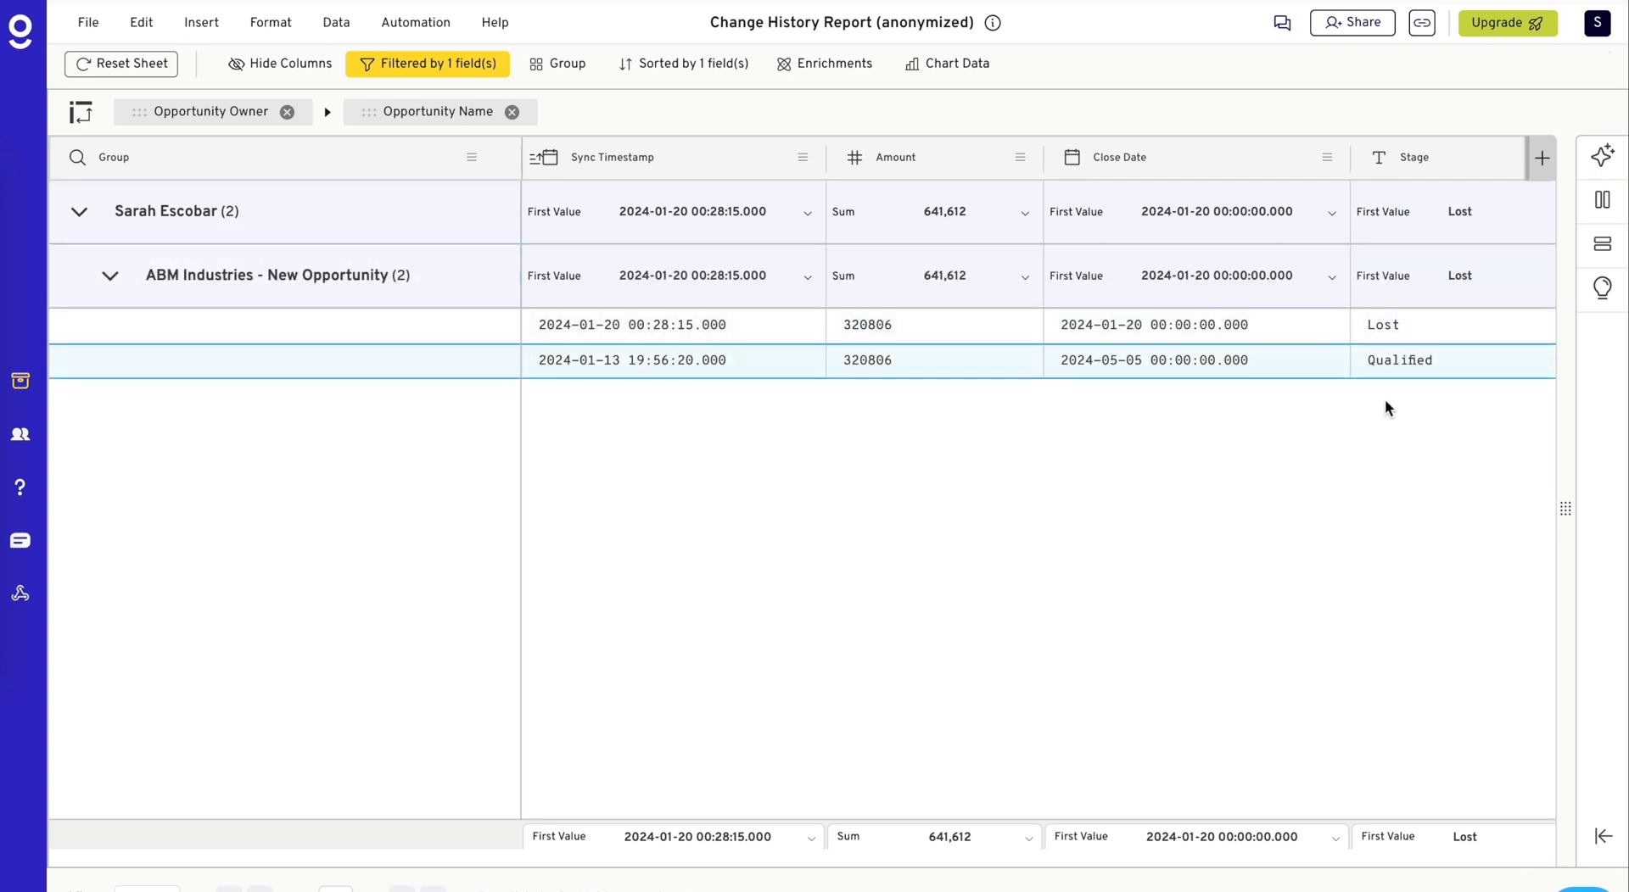
- Add Ebay to the Account Name filter alongside ABM Industries and expand the Ebay - New Customer subgroup under its opportunity owner
click(446, 64)
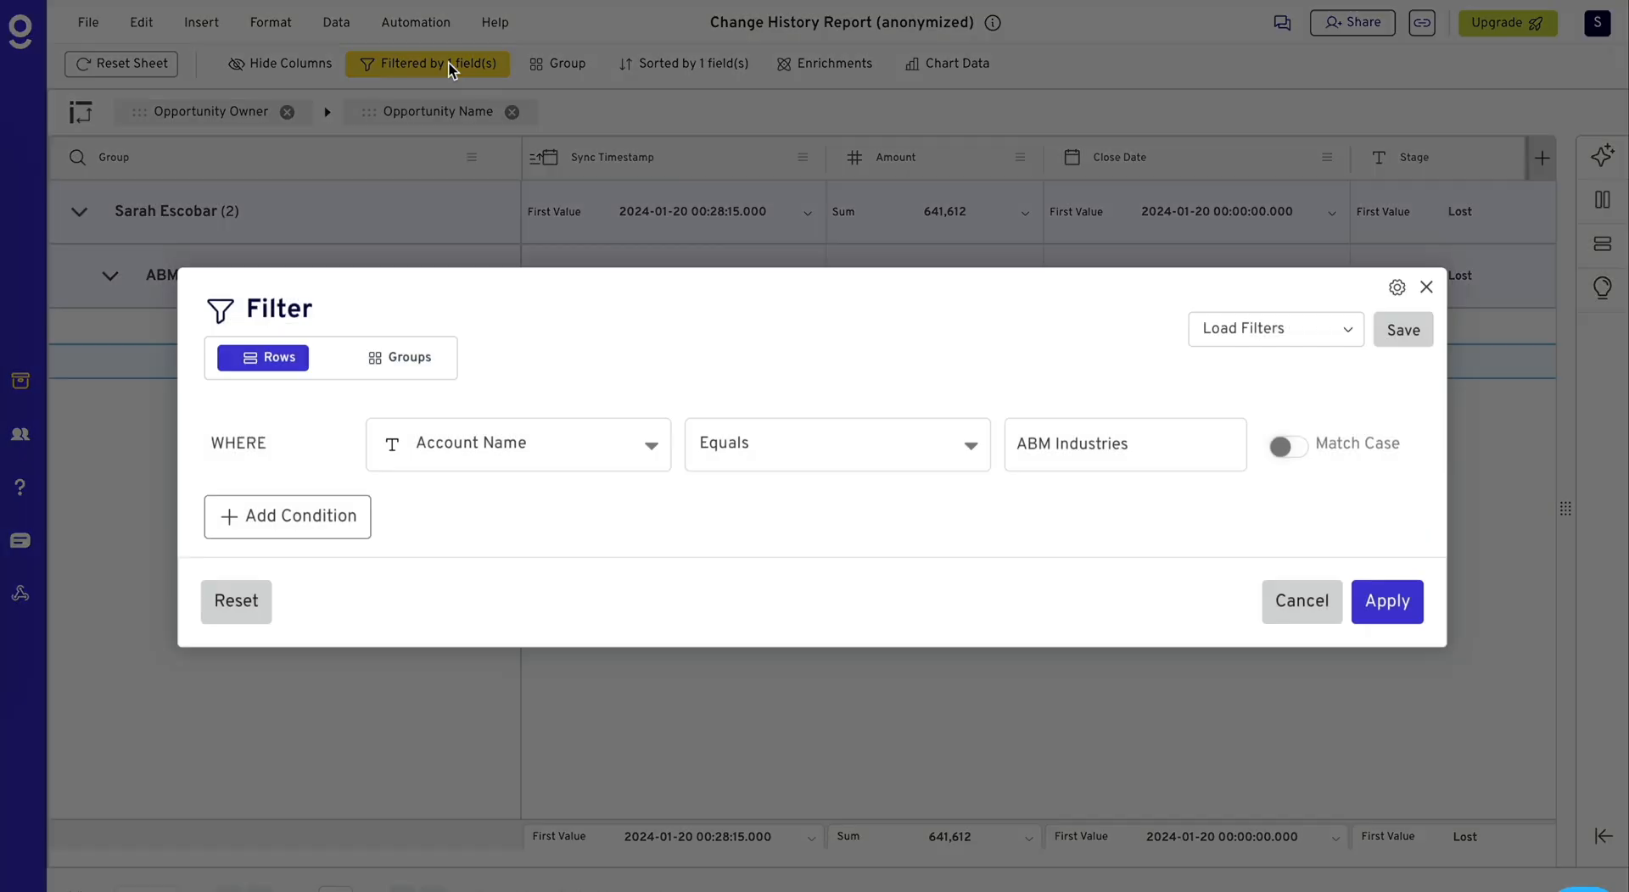
click(1161, 459)
text(eba)
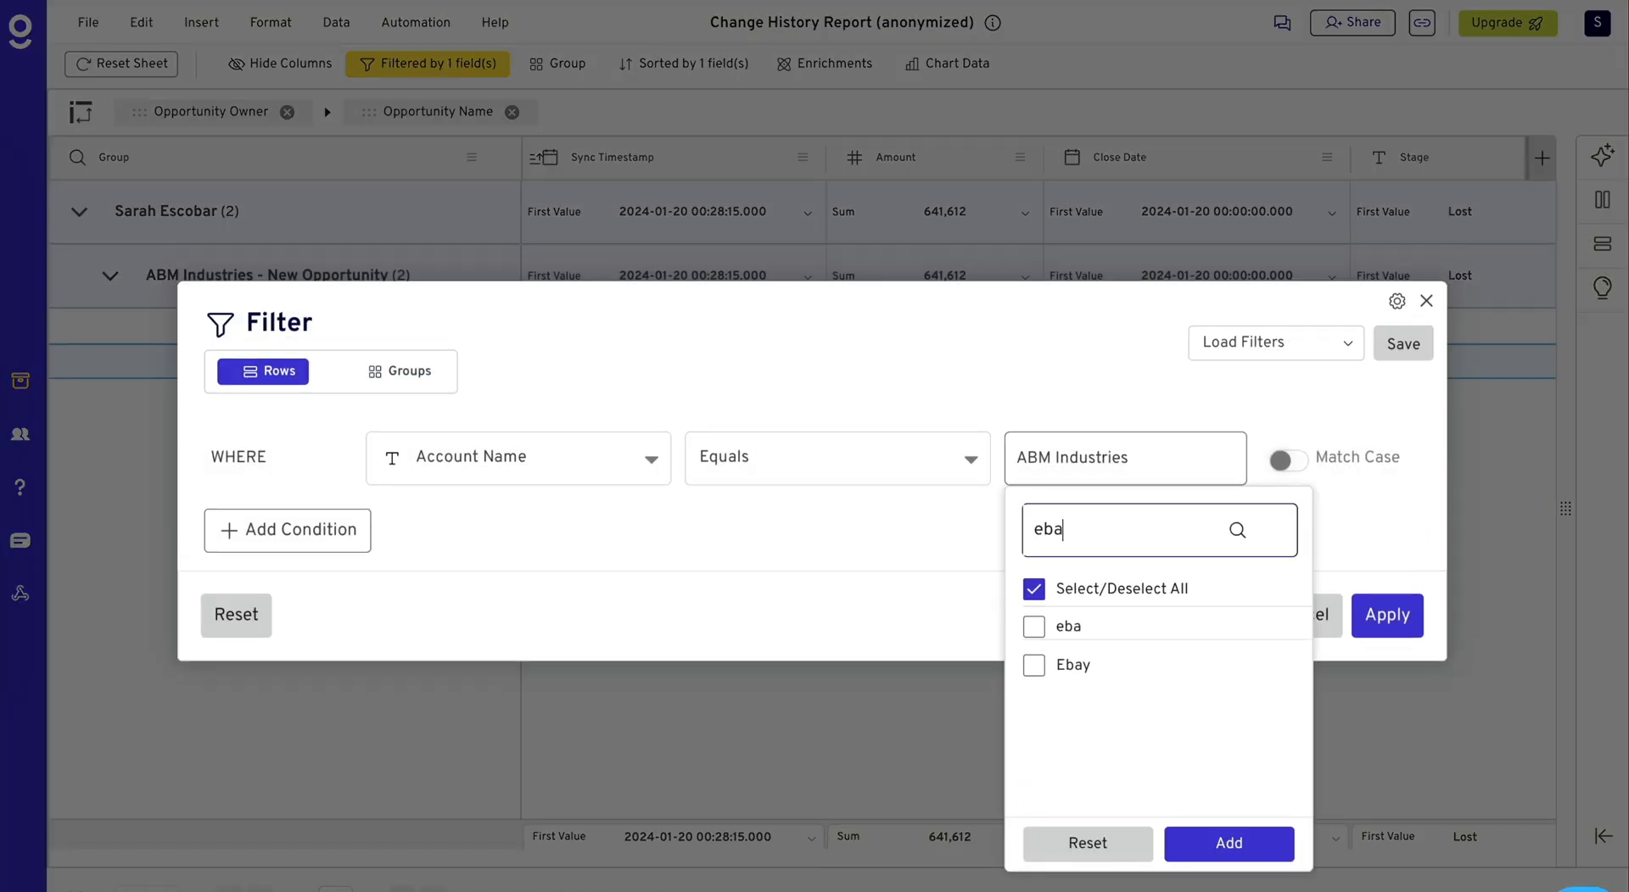
click(1033, 665)
click(1263, 849)
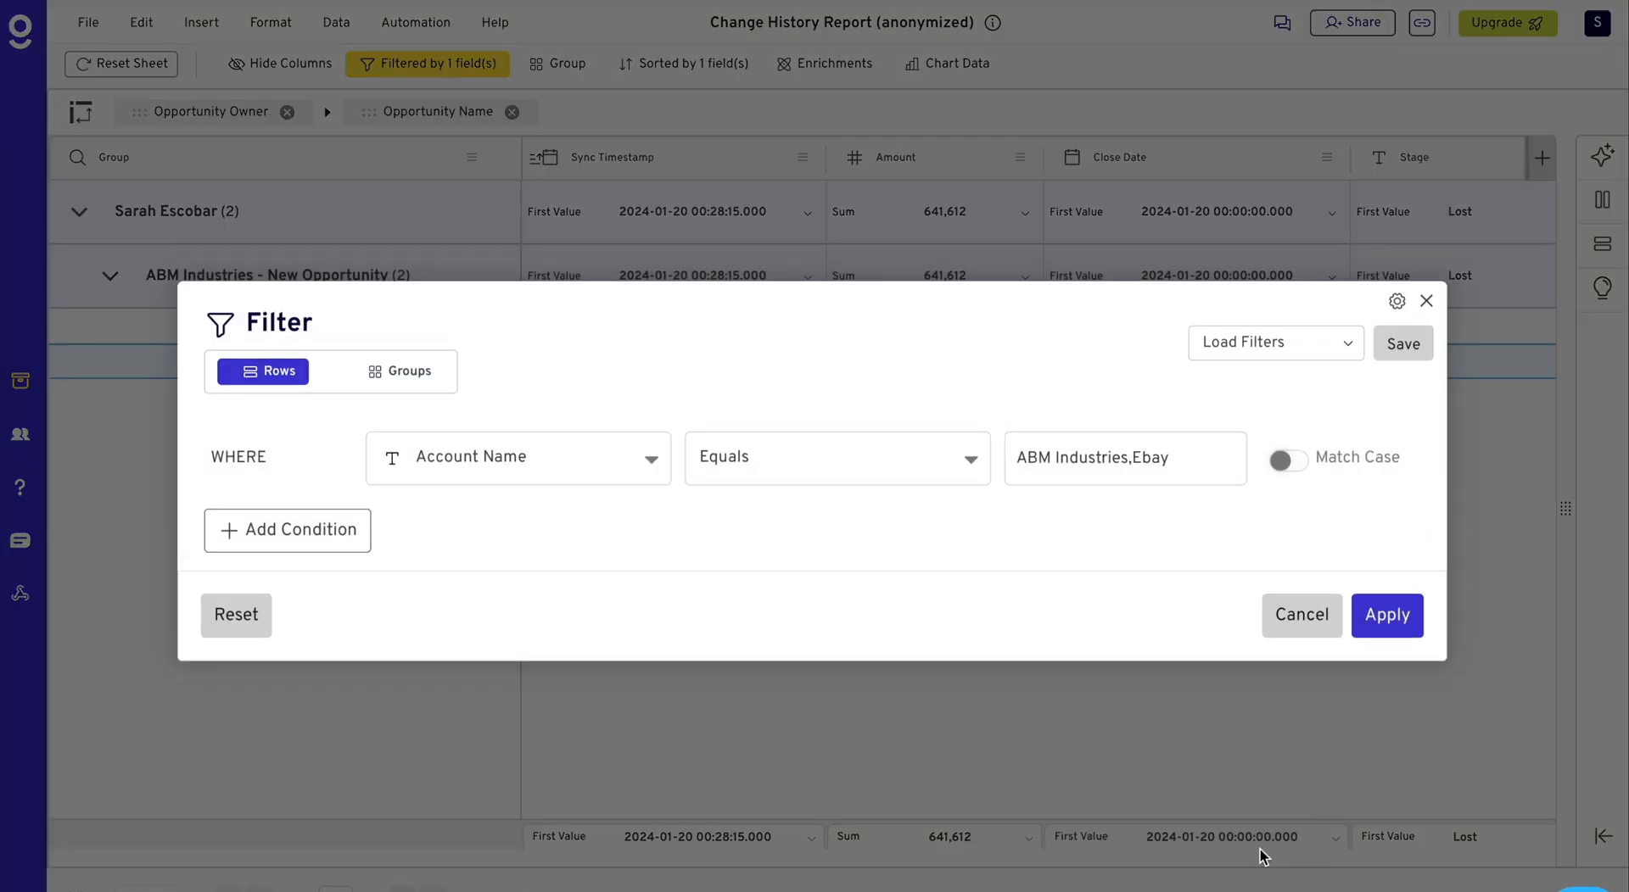
click(1388, 614)
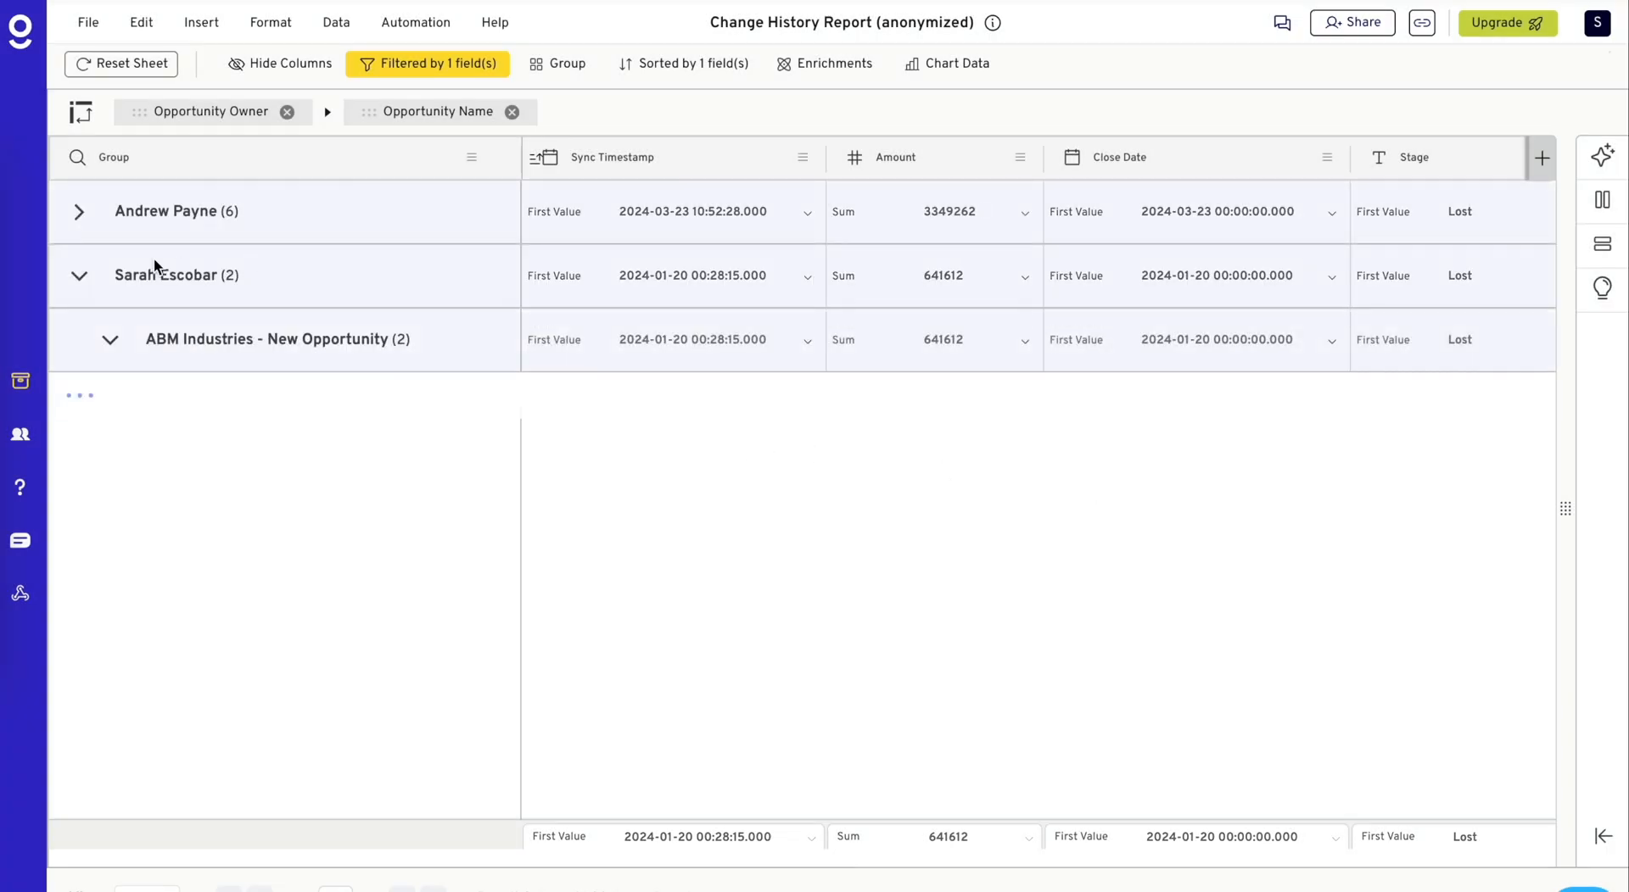
click(78, 214)
click(110, 276)
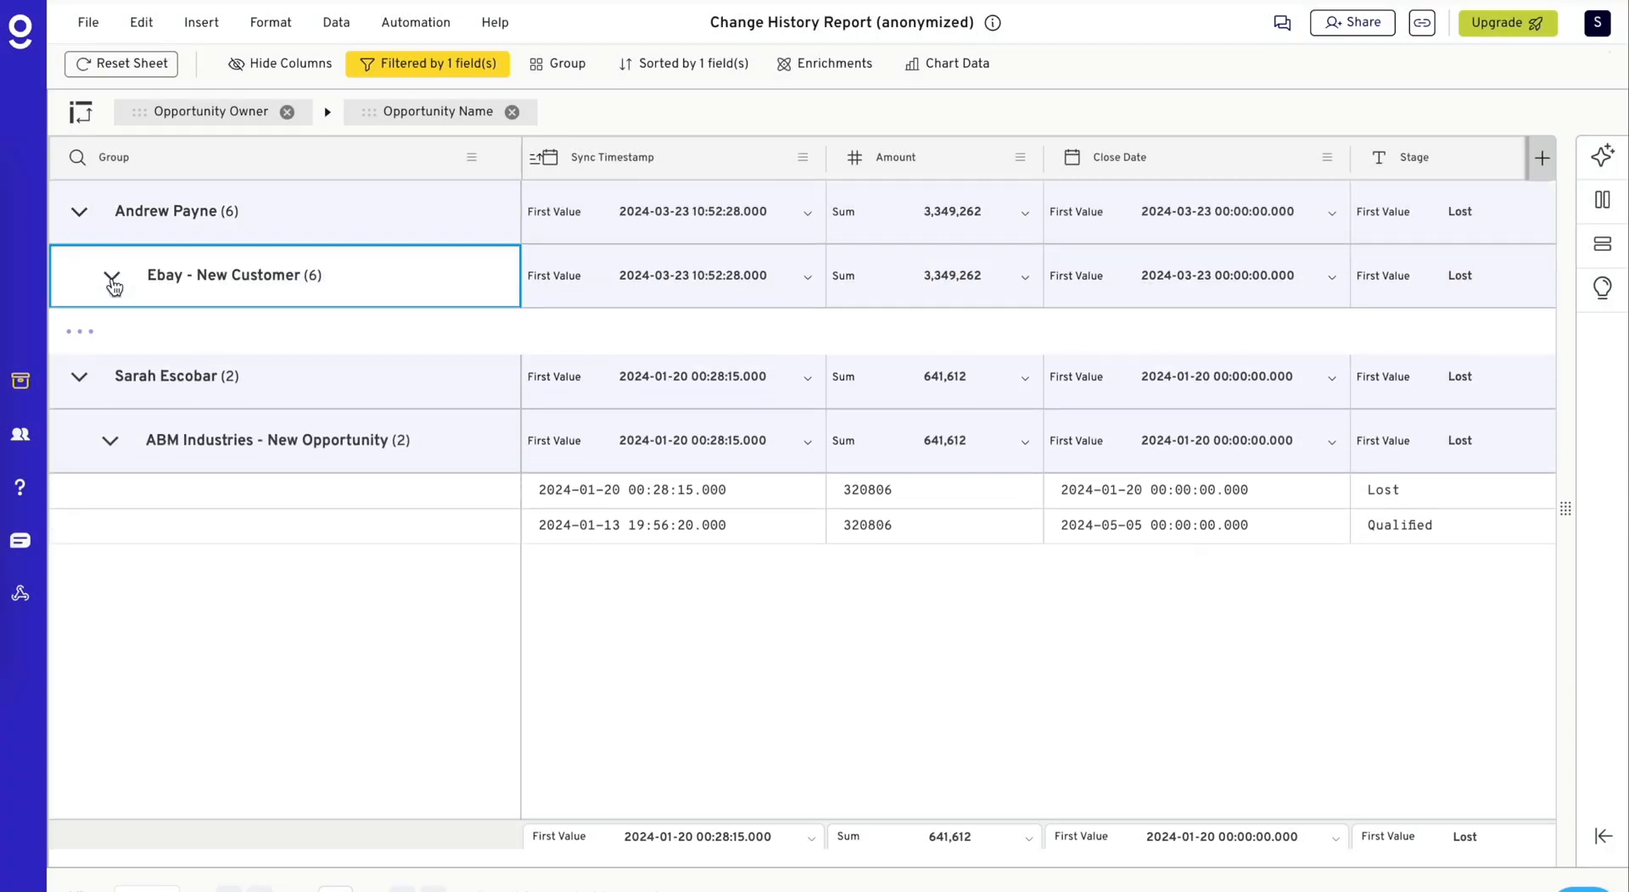